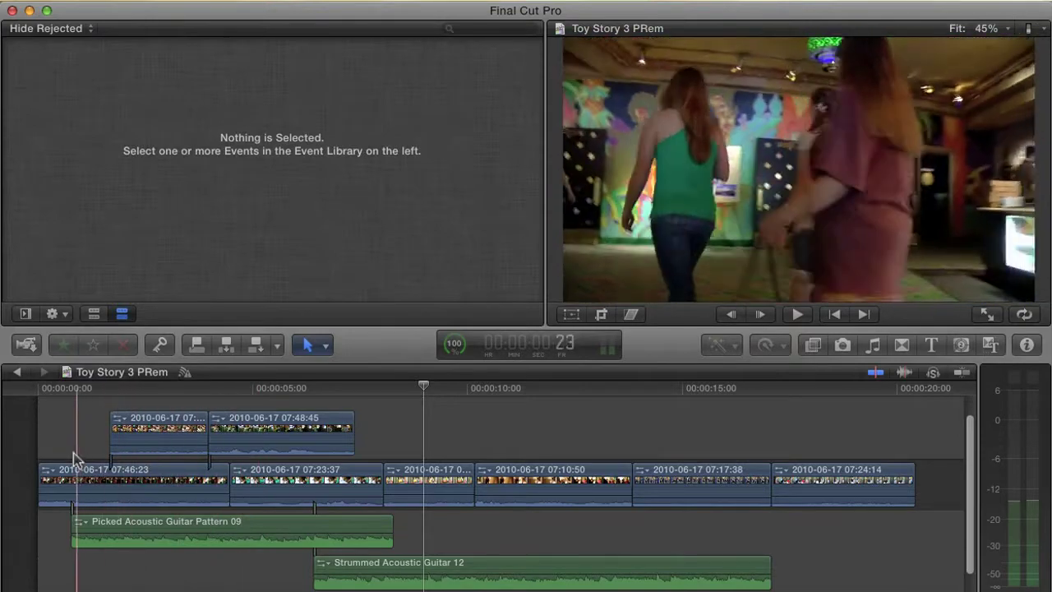
# Step: Select the 07:48:45 connected clip and the Strummed Acoustic Guitar 12 clip, playhead at about 9:15
pyautogui.click(273, 435)
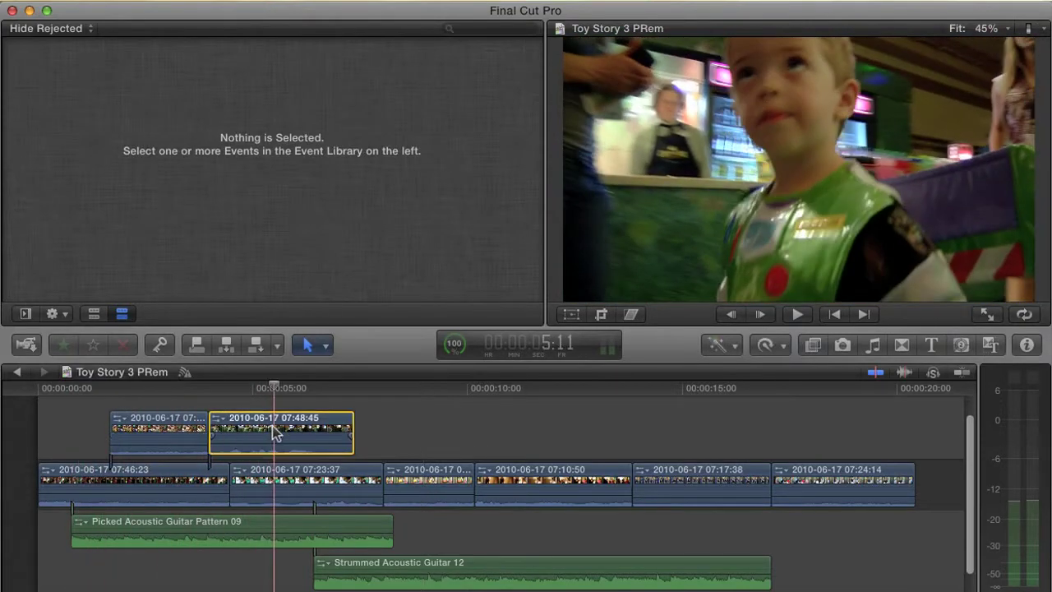
pyautogui.click(448, 567)
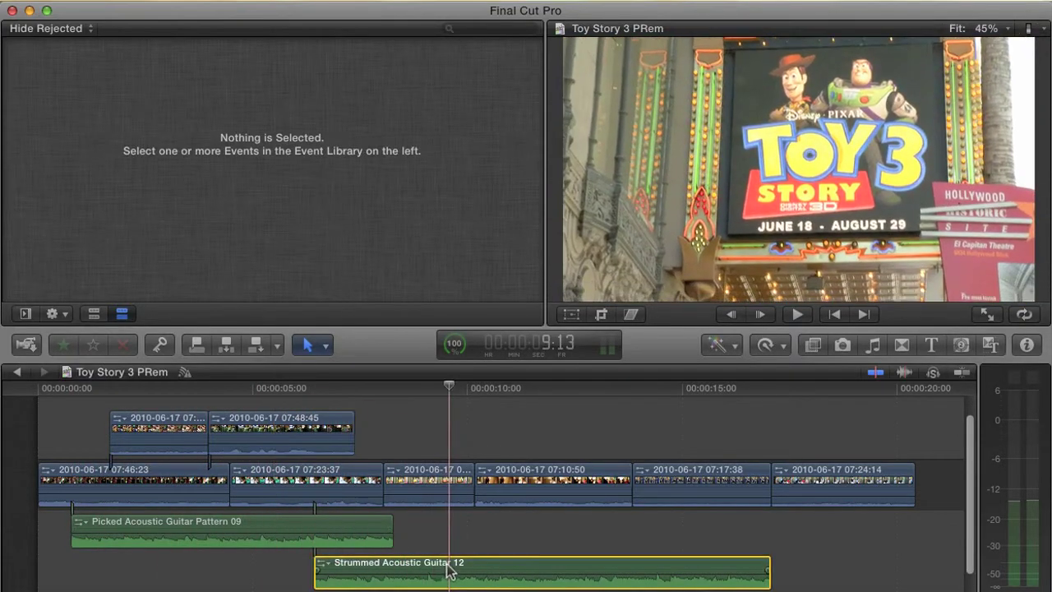
pyautogui.click(451, 388)
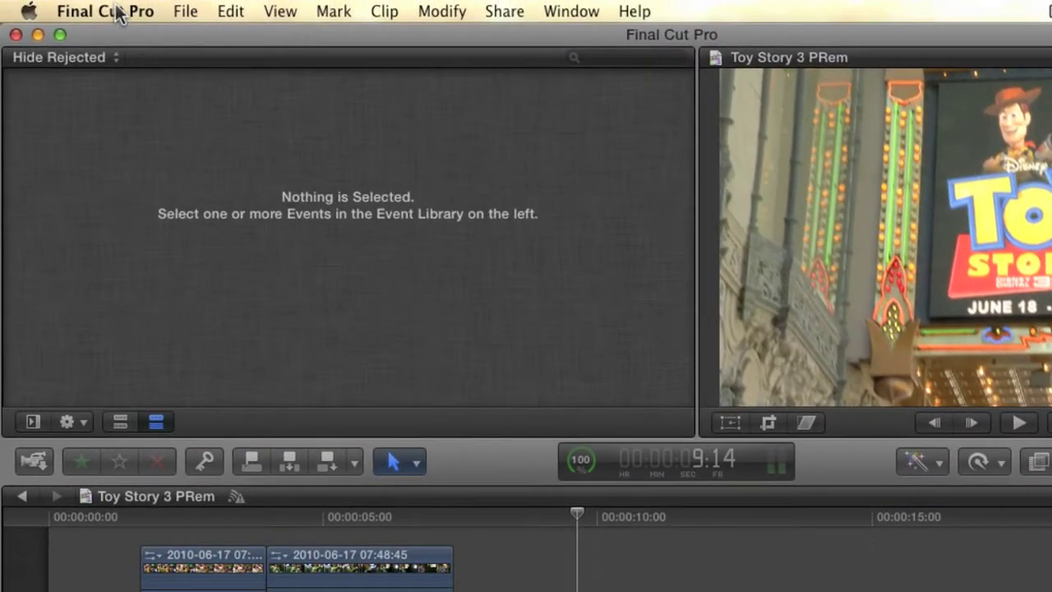
# Step: Review the Editing preferences and close them without changes
pyautogui.click(86, 0)
pyautogui.click(120, 59)
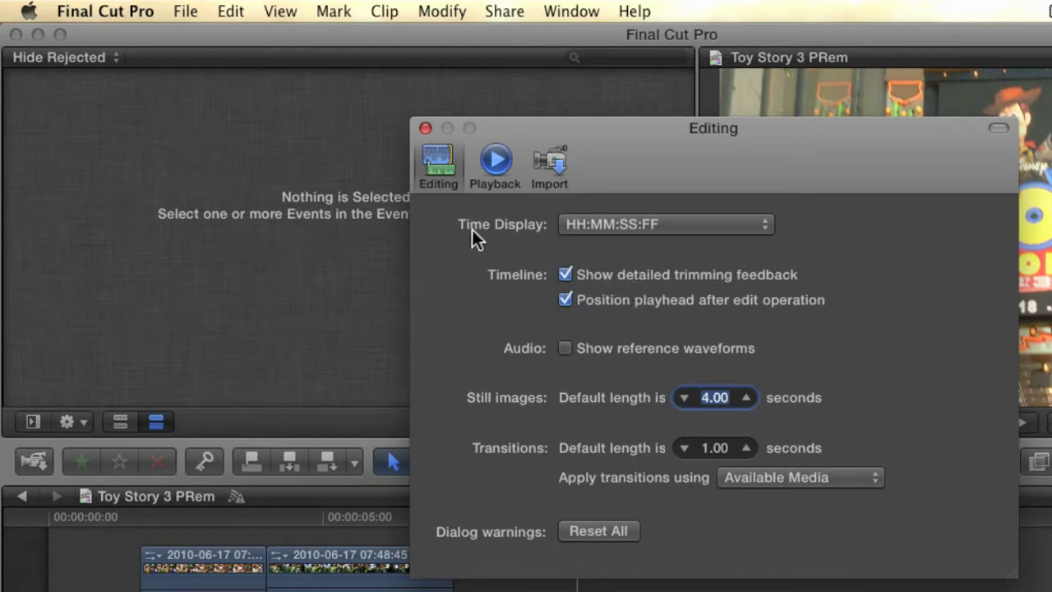
pyautogui.click(425, 127)
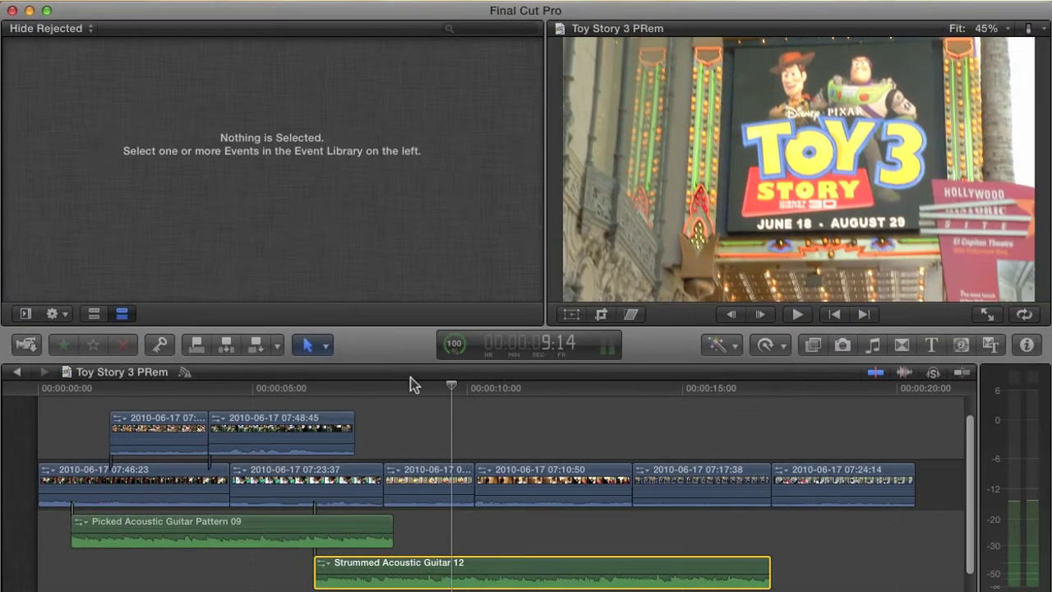
# Step: With the playhead near the 10-second mark, switch to the Trim tool (T)
pyautogui.click(490, 388)
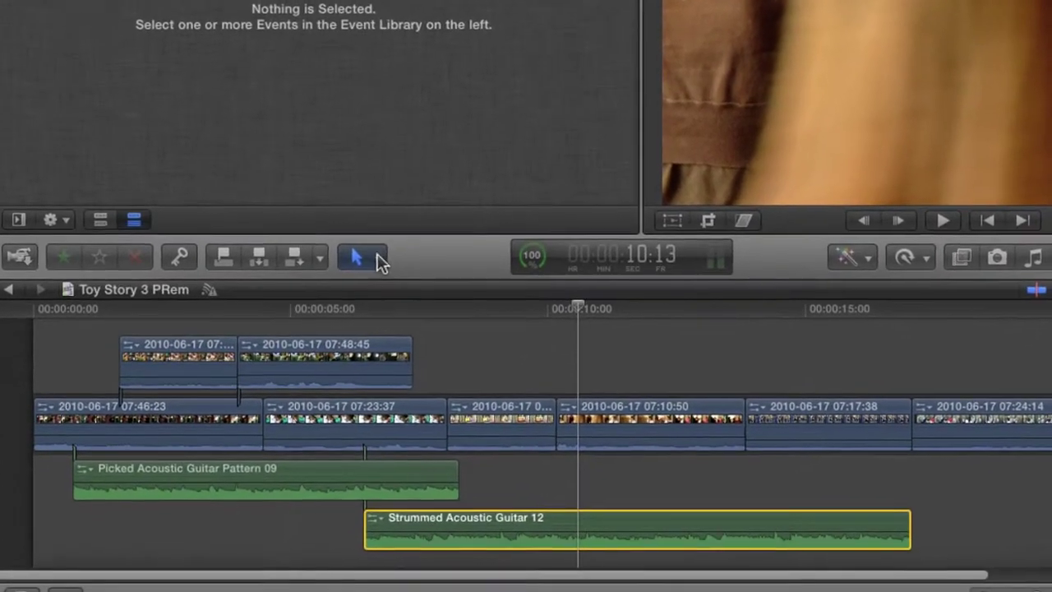
pyautogui.click(327, 346)
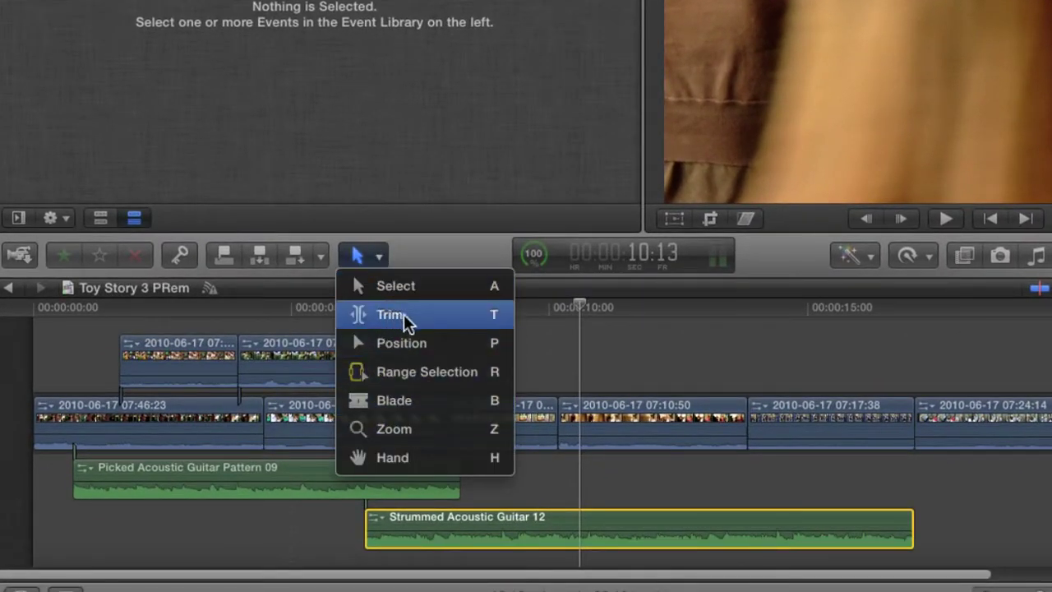
pyautogui.click(487, 252)
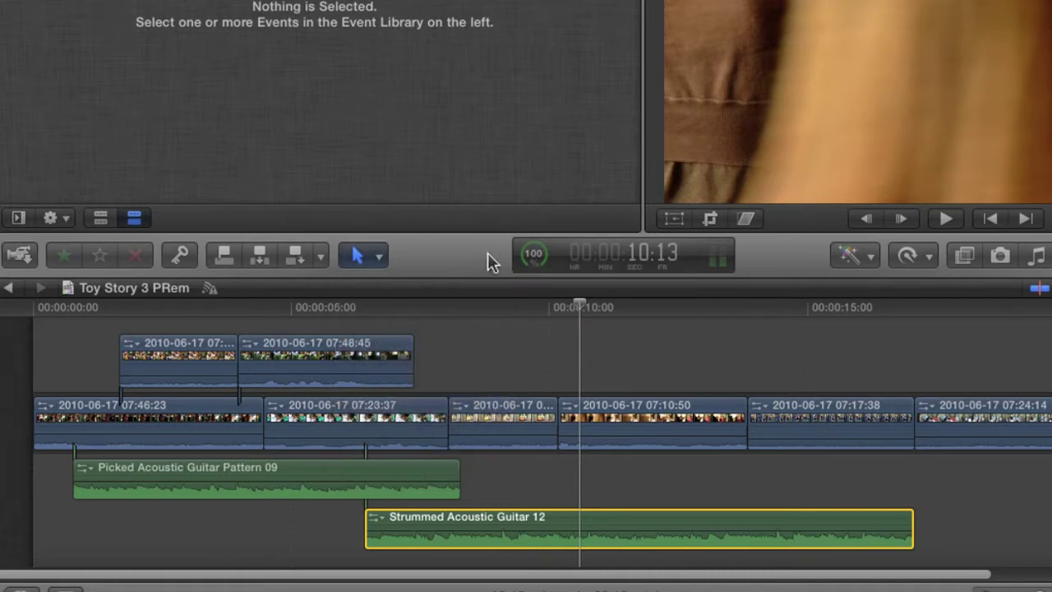
pyautogui.press('t')
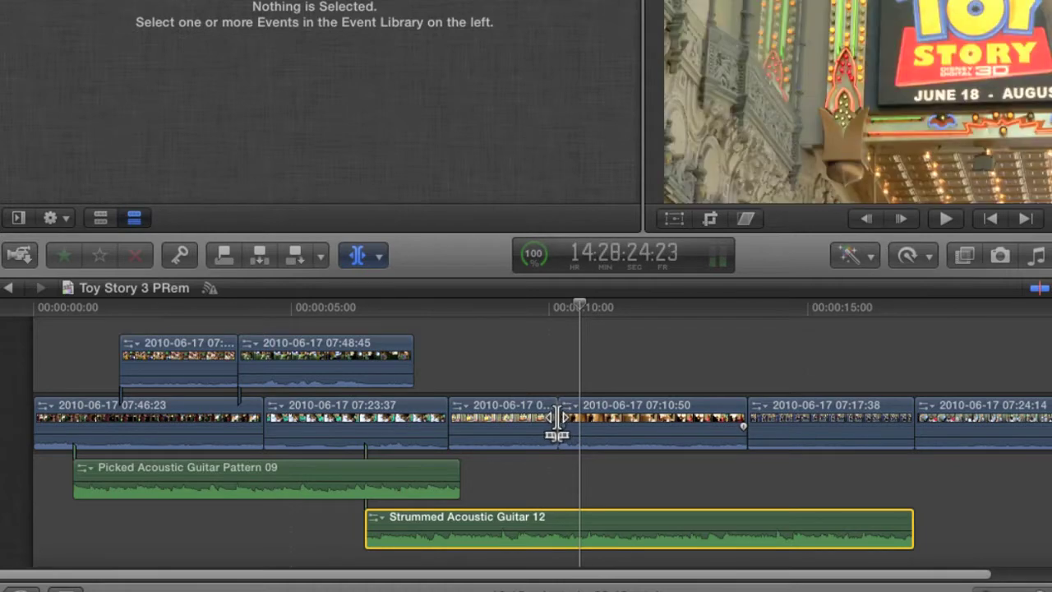
# Step: Roll the cuts around the 07:10:50 clip, leaving the 07:10:50/07:17:38 edit eight frames later
pyautogui.moveTo(565, 414); pyautogui.dragTo(606, 413)
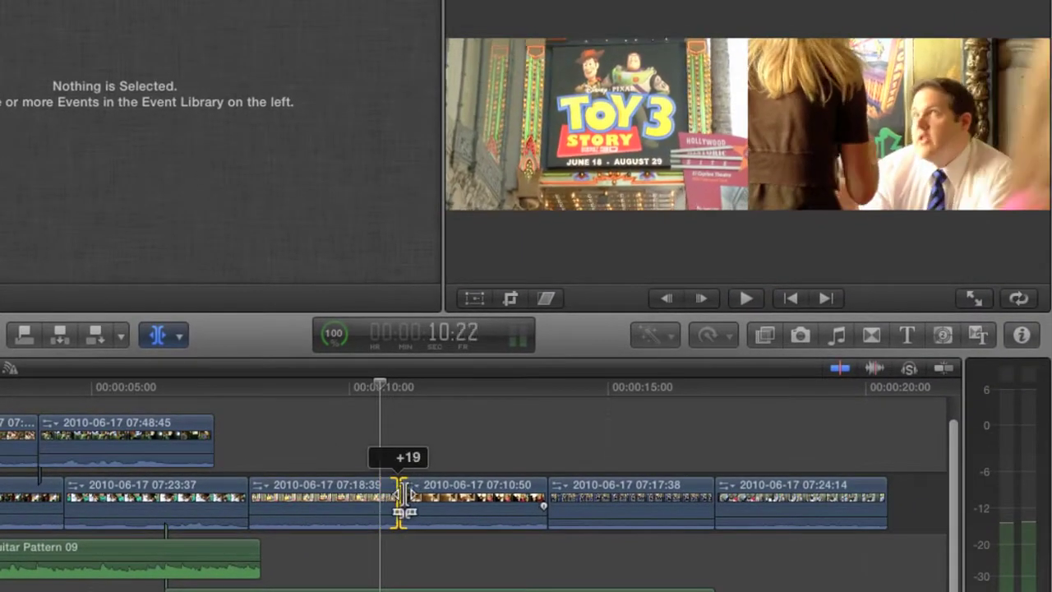
pyautogui.moveTo(401, 493); pyautogui.dragTo(373, 496)
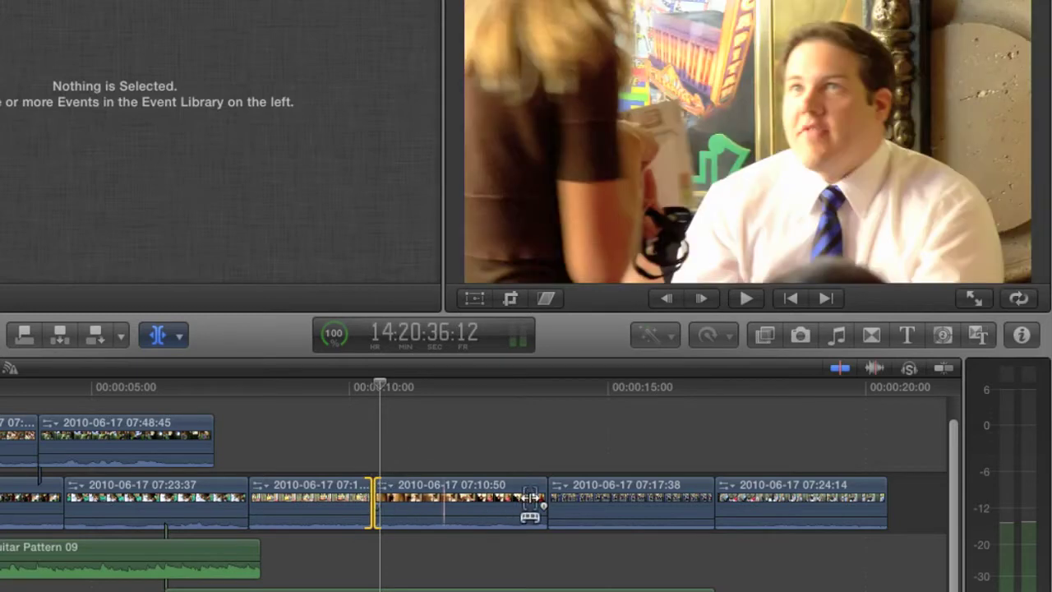
pyautogui.moveTo(547, 493); pyautogui.dragTo(520, 493)
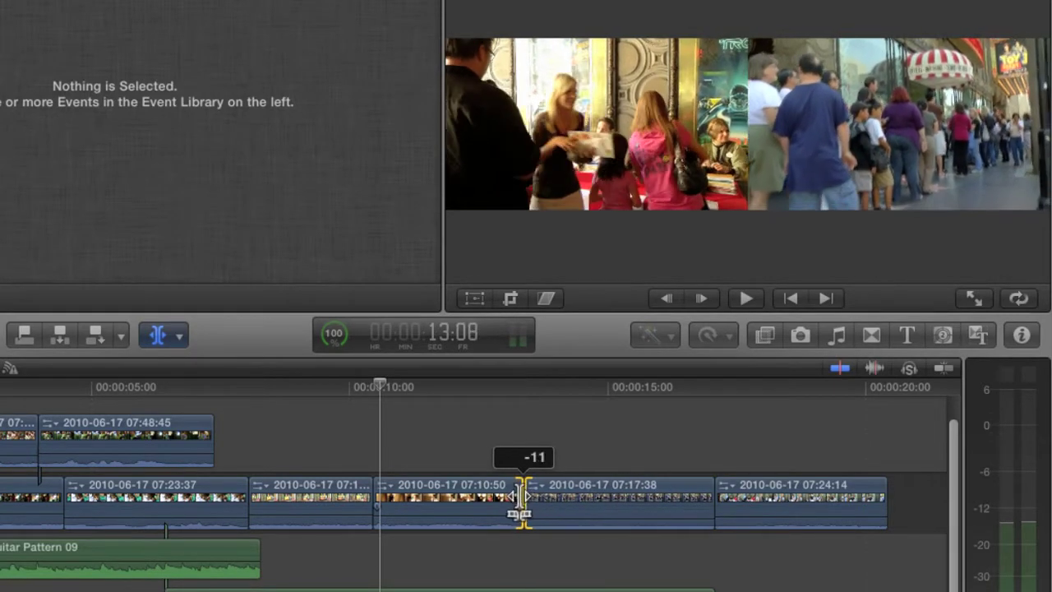
pyautogui.moveTo(524, 494)
pyautogui.mouseDown()
pyautogui.moveTo(535, 495)
pyautogui.moveTo(514, 493)
pyautogui.mouseUp()
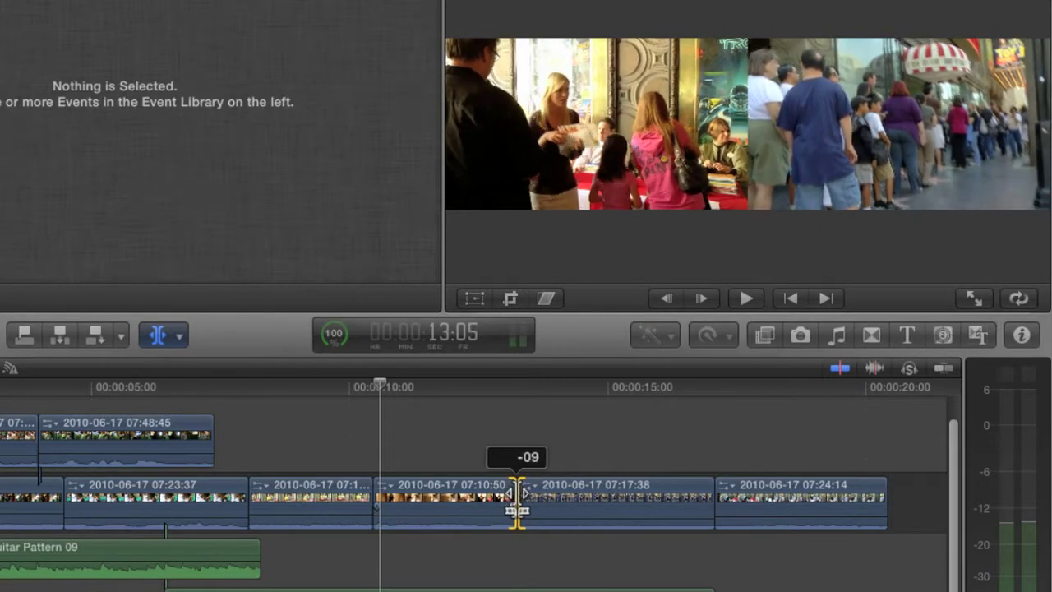
pyautogui.moveTo(507, 493)
pyautogui.mouseDown()
pyautogui.moveTo(478, 493)
pyautogui.moveTo(594, 492)
pyautogui.moveTo(507, 493)
pyautogui.moveTo(522, 496)
pyautogui.mouseUp()
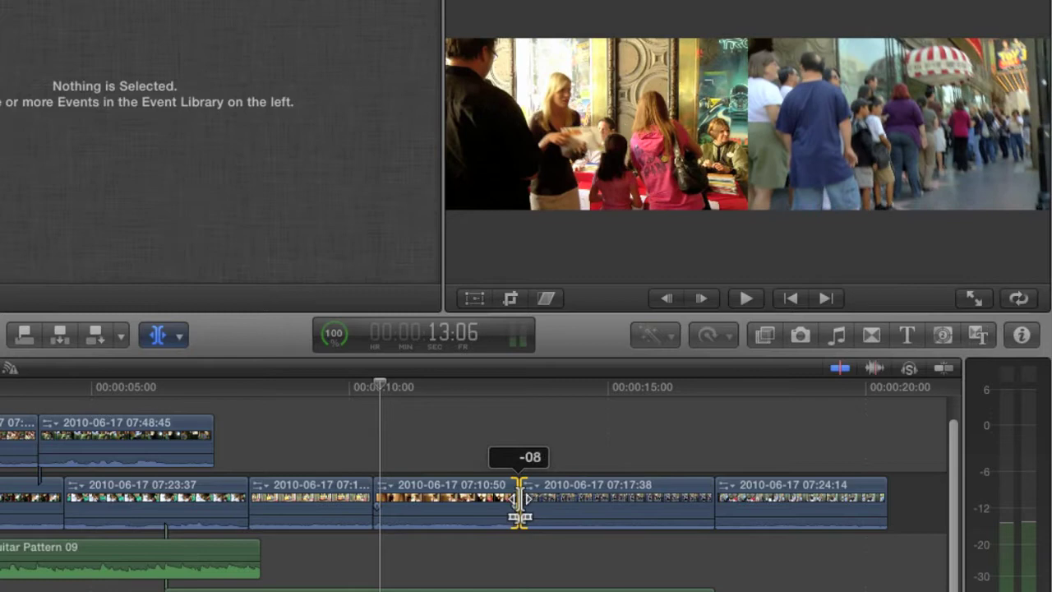
pyautogui.moveTo(539, 497); pyautogui.dragTo(571, 500)
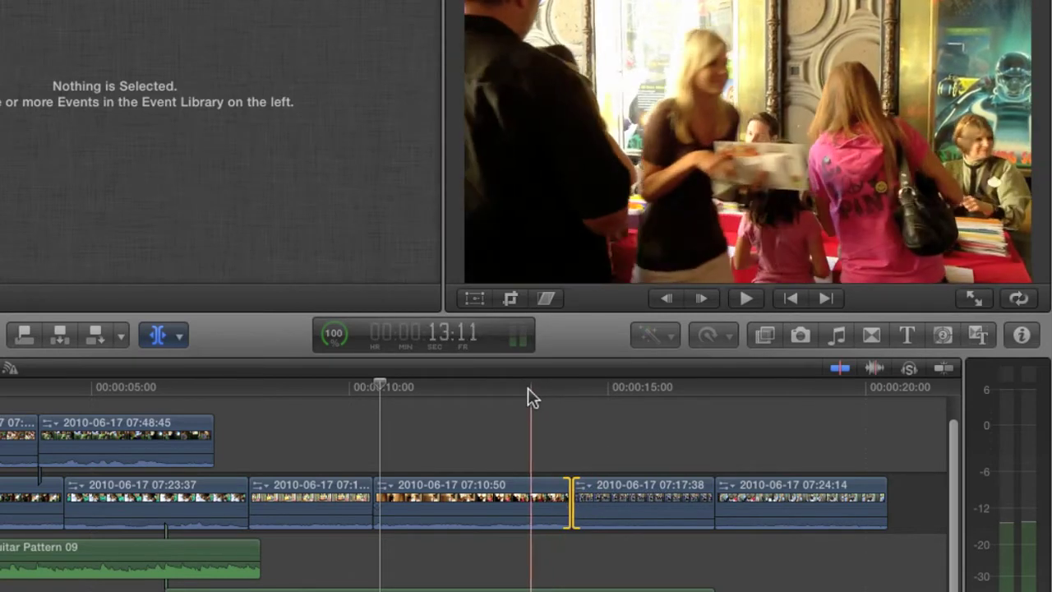
pyautogui.press('space')
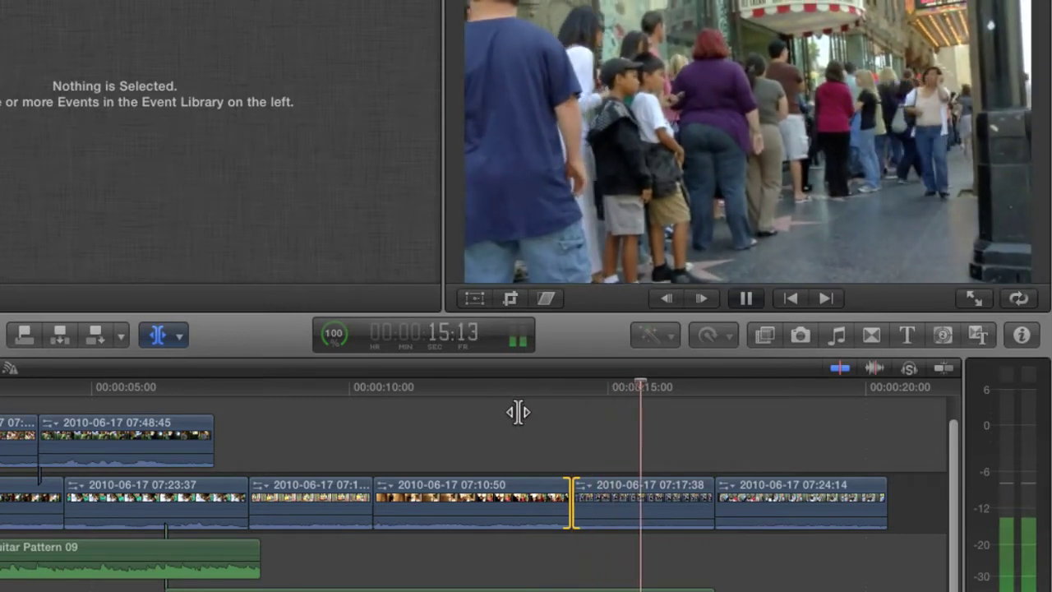
pyautogui.press('space')
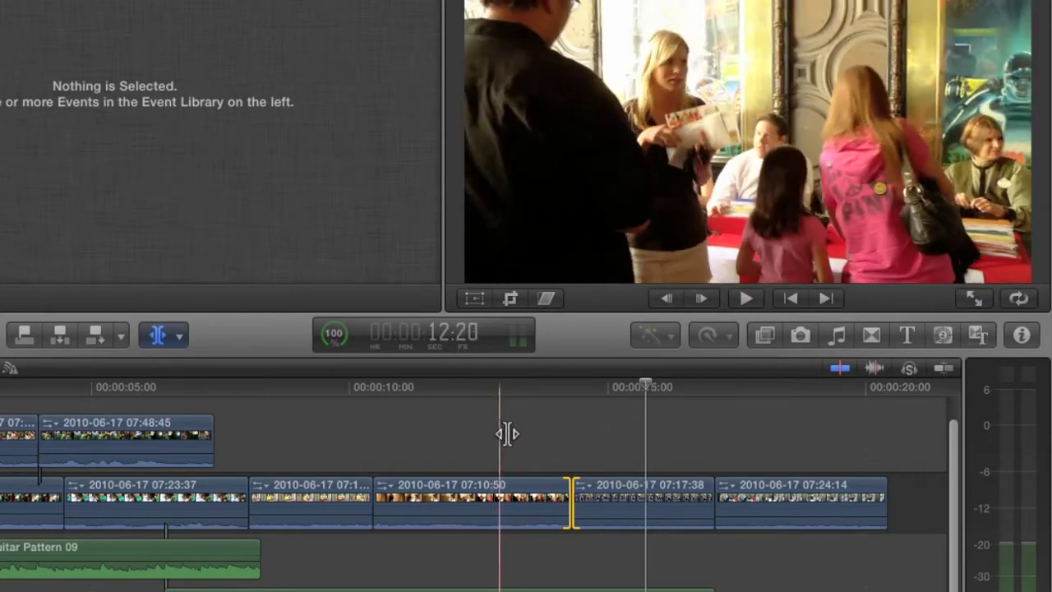
pyautogui.hscroll(5, 842, 384)
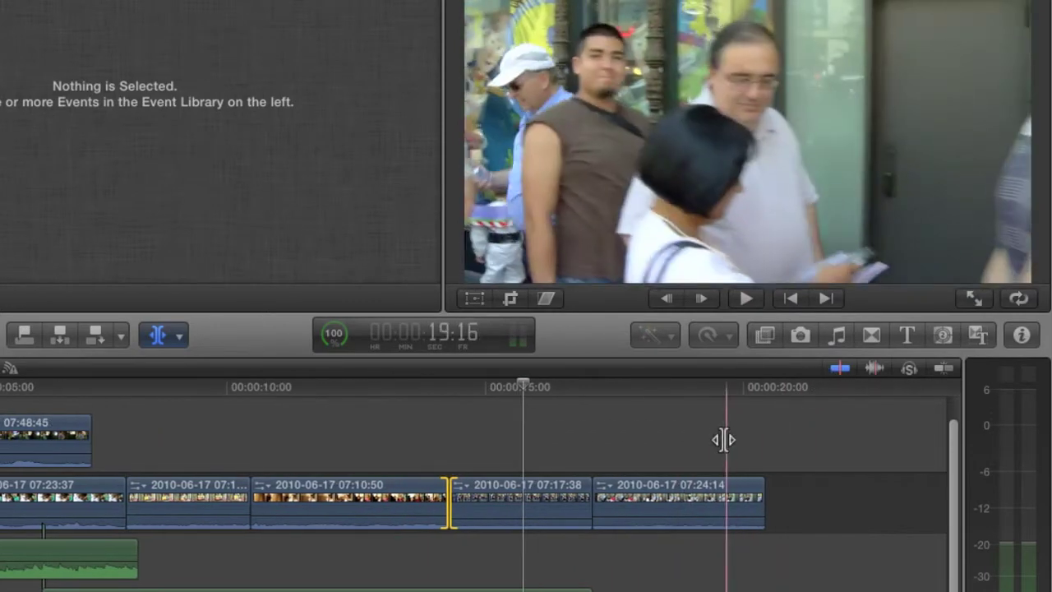
pyautogui.hscroll(-3, 822, 395)
pyautogui.hscroll(2, 822, 384)
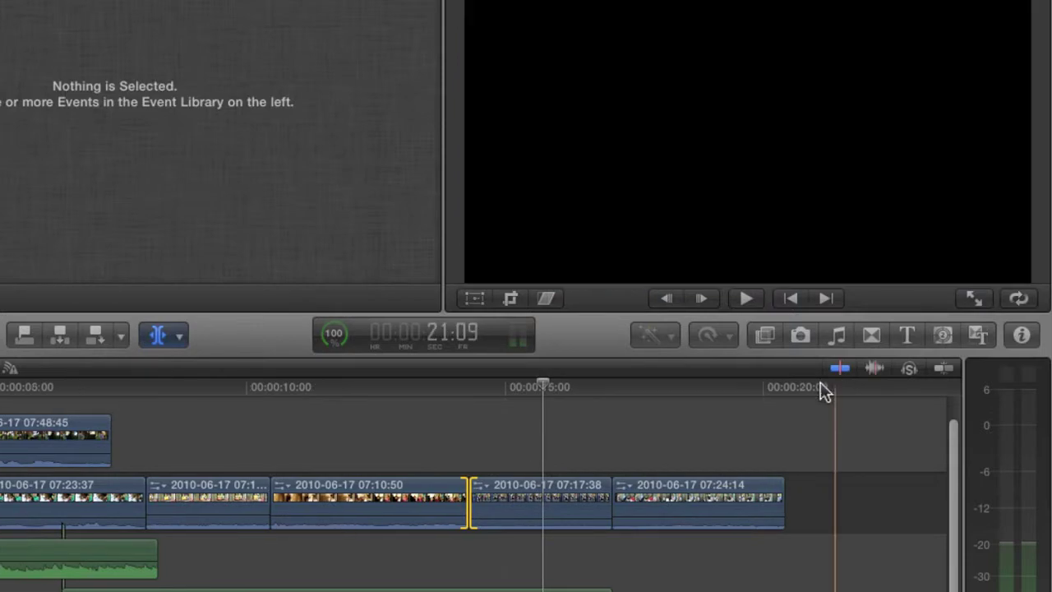
pyautogui.click(461, 417)
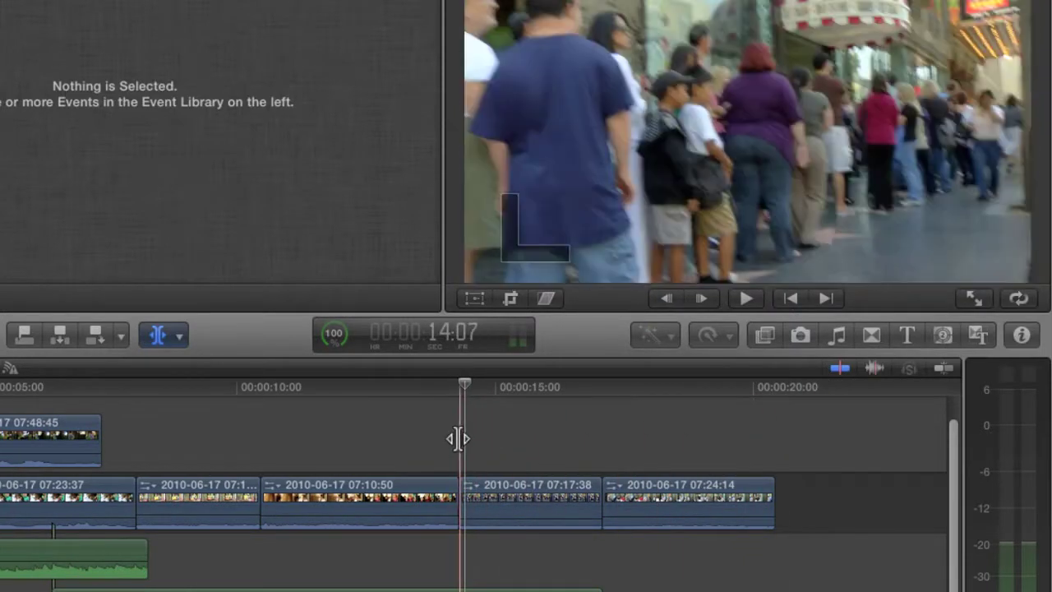
pyautogui.hscroll(3, 840, 378)
pyautogui.click(838, 369)
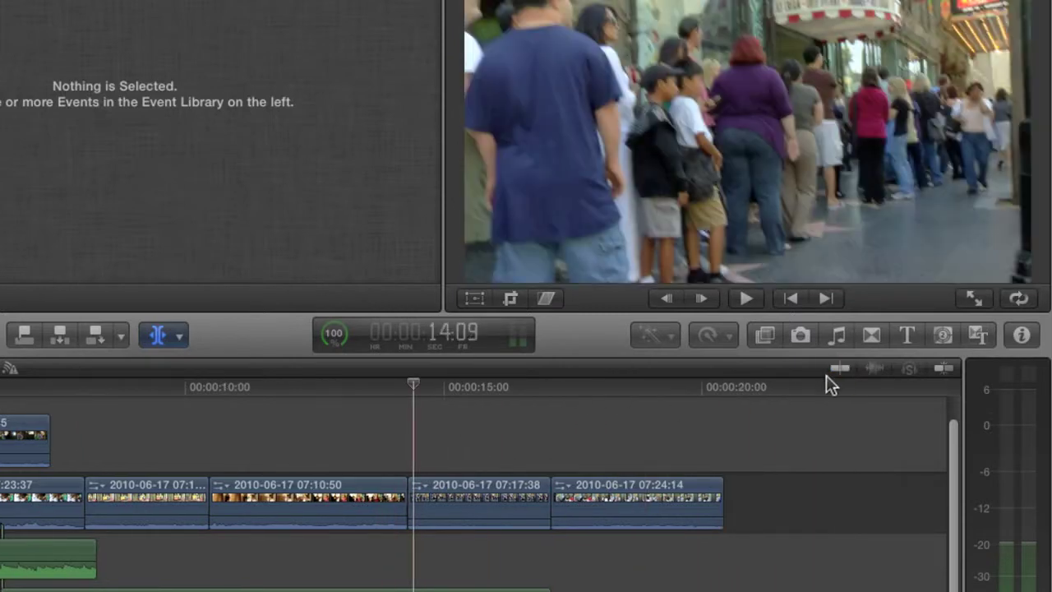
pyautogui.hscroll(-8, 381, 443)
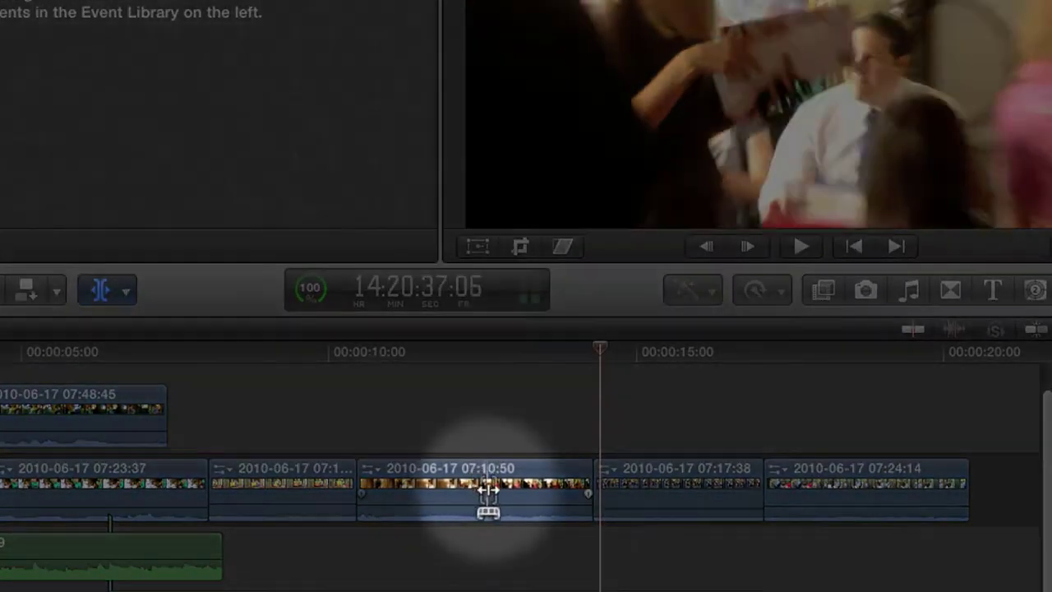
pyautogui.moveTo(488, 491); pyautogui.dragTo(450, 440)
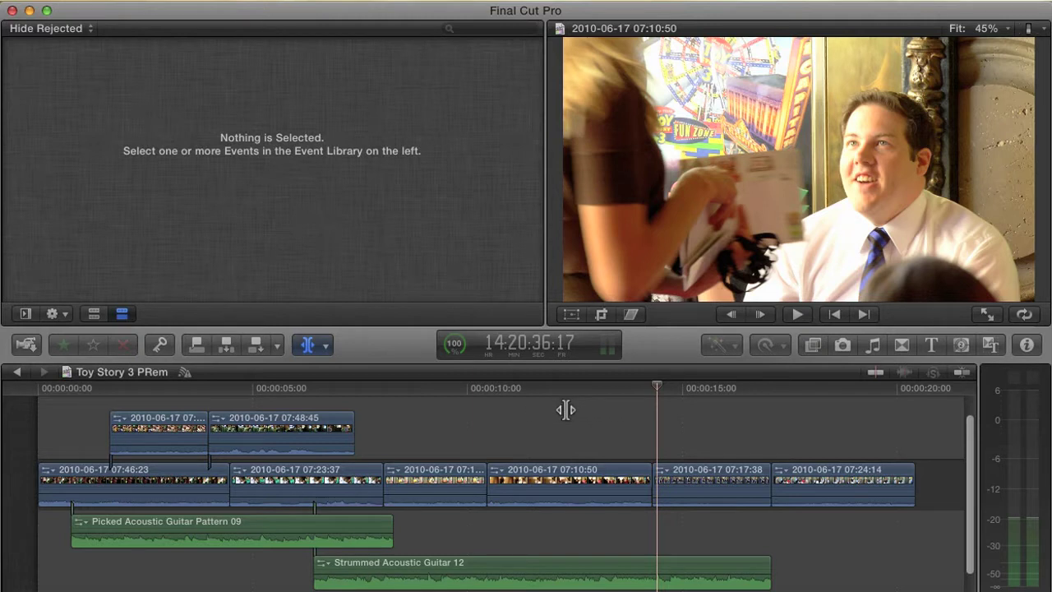
pyautogui.click(565, 409)
pyautogui.press('space')
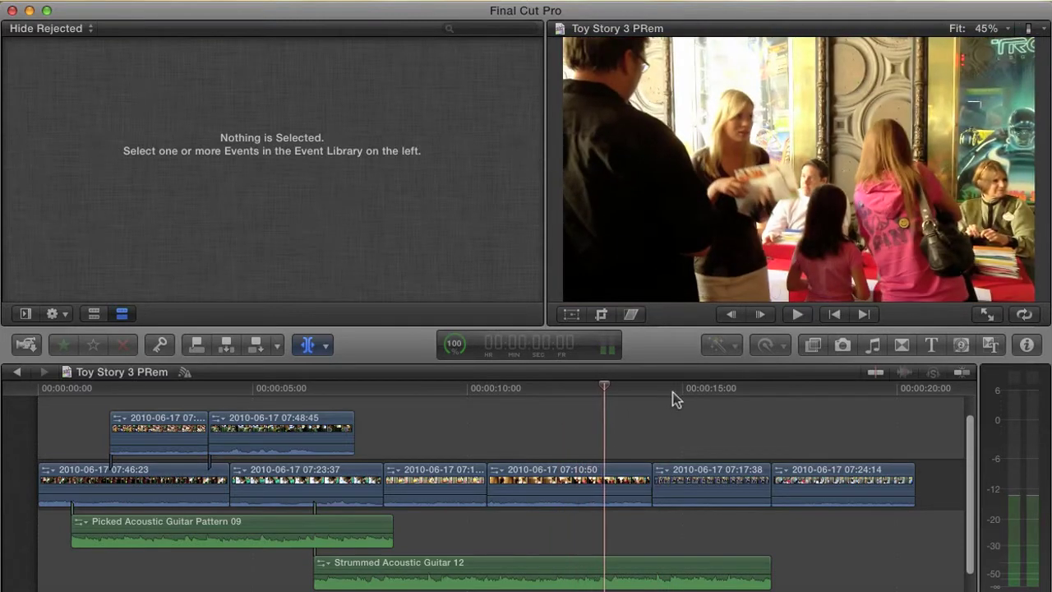
pyautogui.click(677, 397)
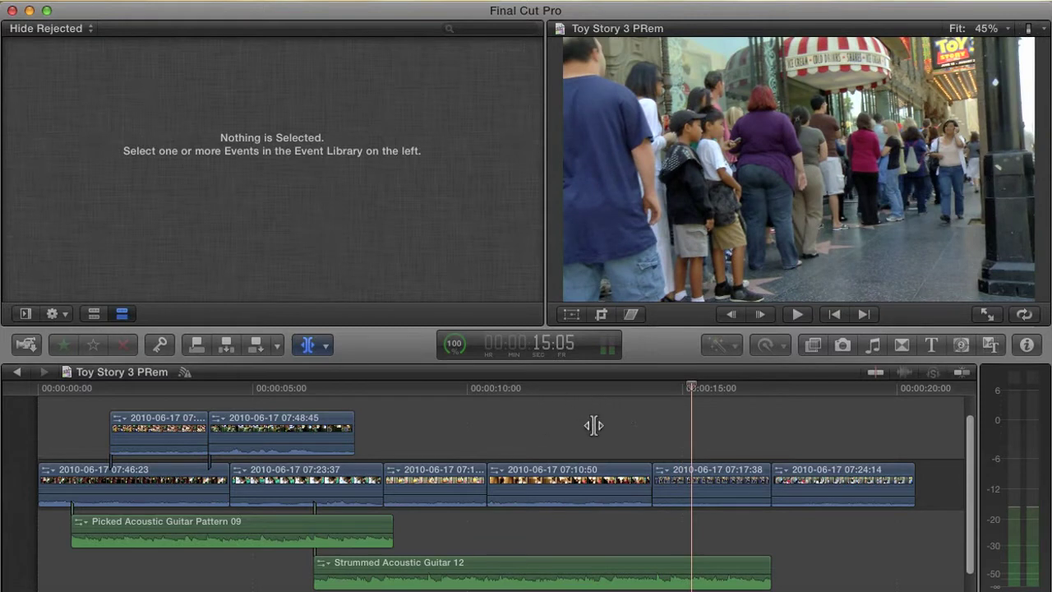
# Step: Play the timeline, then roll the cut between the connected clips so 07:48:45 starts a few frames later
pyautogui.press('space')
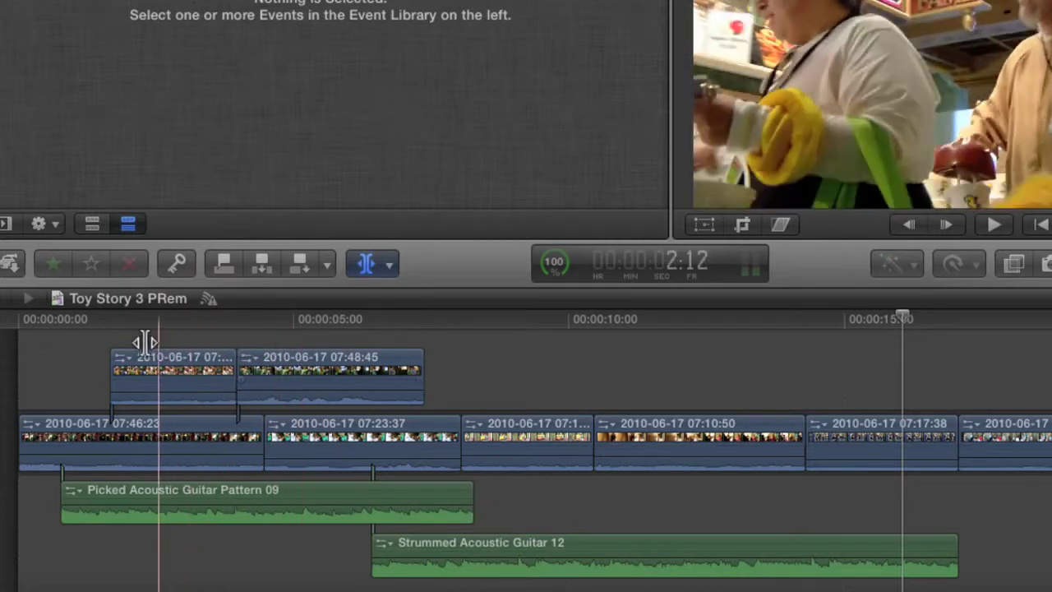
pyautogui.moveTo(272, 346); pyautogui.dragTo(232, 366)
pyautogui.click(233, 366)
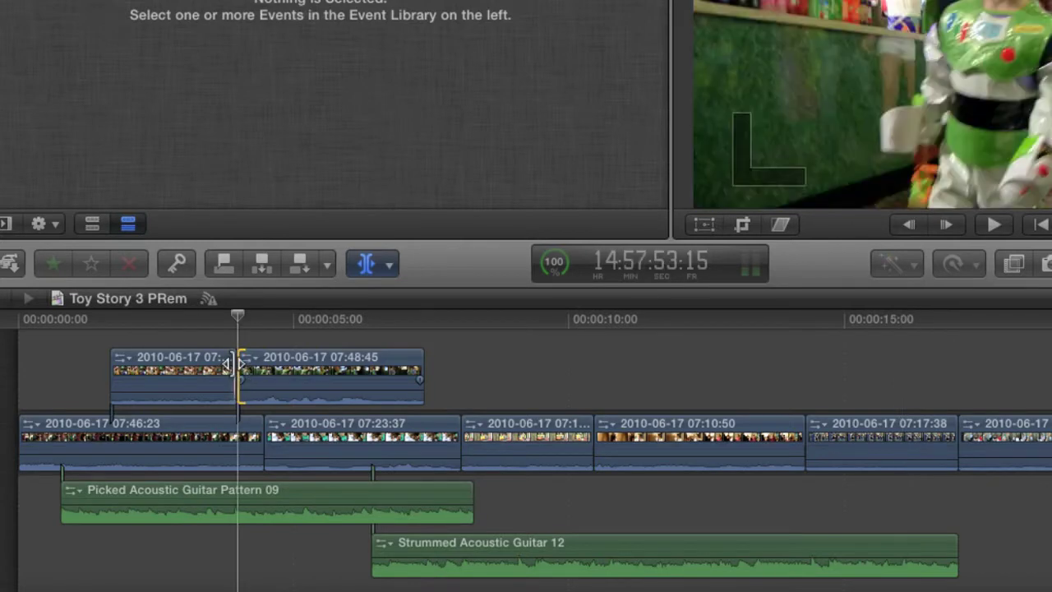
pyautogui.click(243, 363)
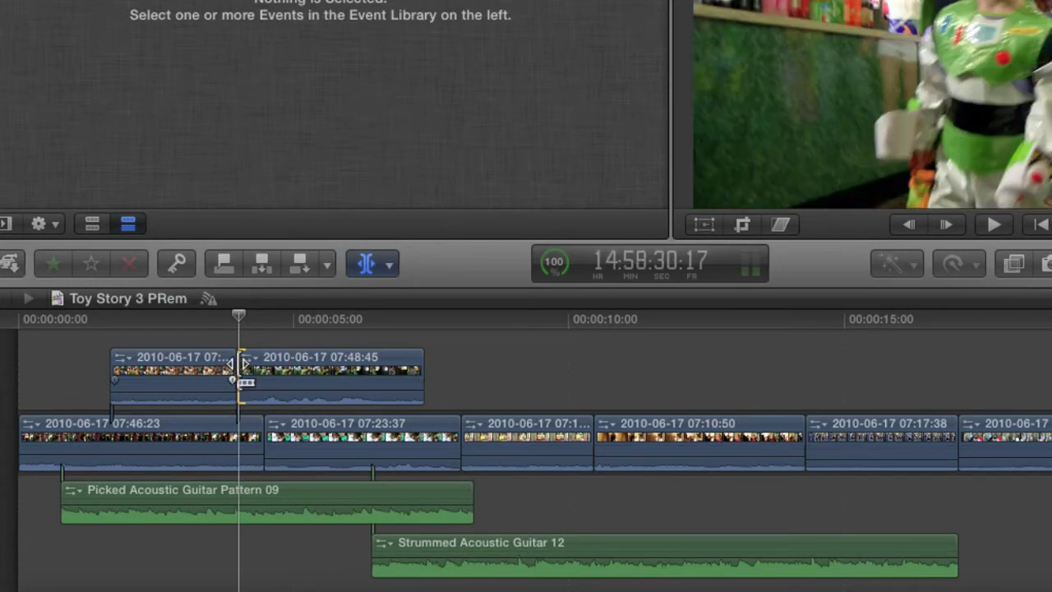
pyautogui.click(245, 372)
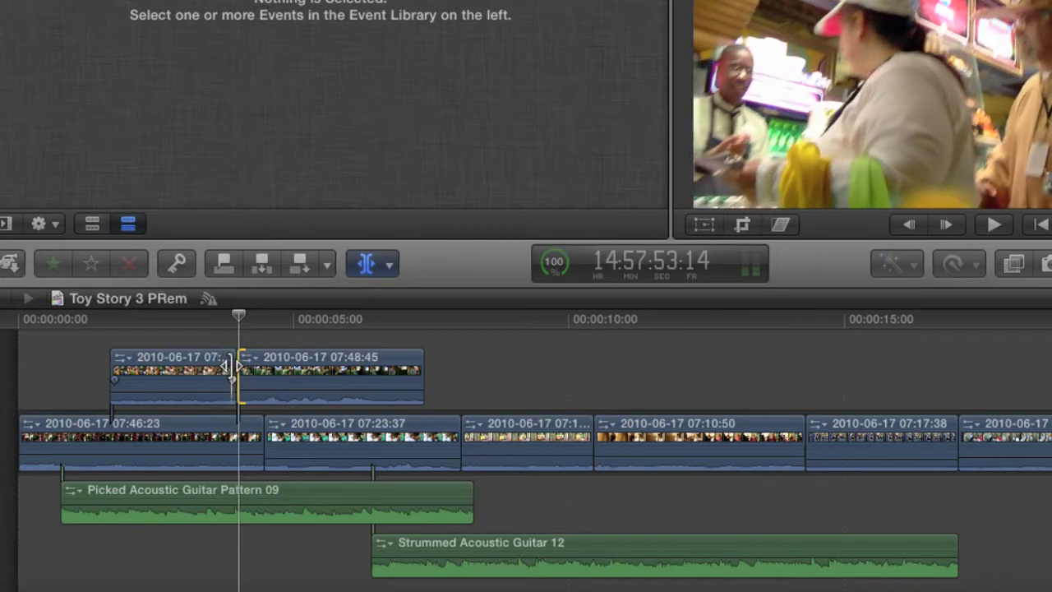
pyautogui.moveTo(233, 359); pyautogui.dragTo(216, 399)
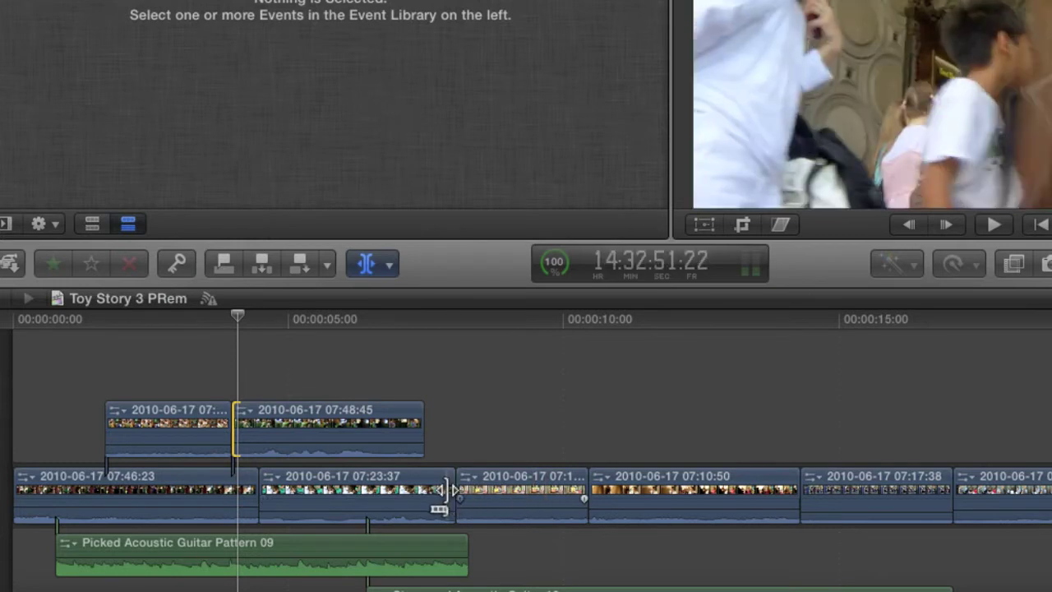
# Step: Ripple-extend the 07:17:38 clip about 10 frames at its cut with 07:24:14
pyautogui.moveTo(441, 489)
pyautogui.mouseDown()
pyautogui.moveTo(531, 491)
pyautogui.moveTo(440, 491)
pyautogui.mouseUp()
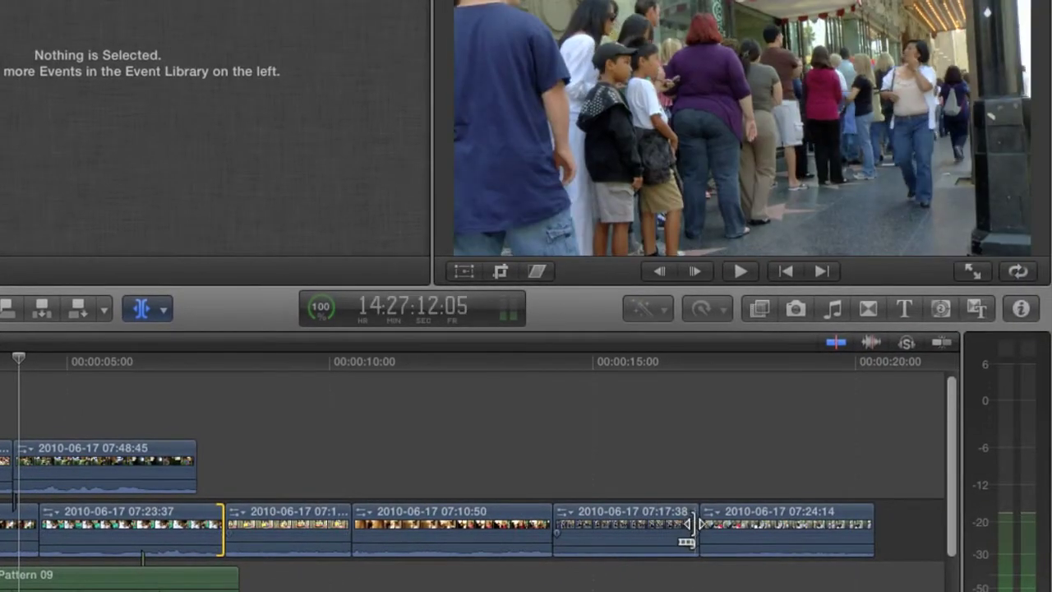
pyautogui.click(721, 517)
pyautogui.moveTo(705, 514); pyautogui.dragTo(728, 520)
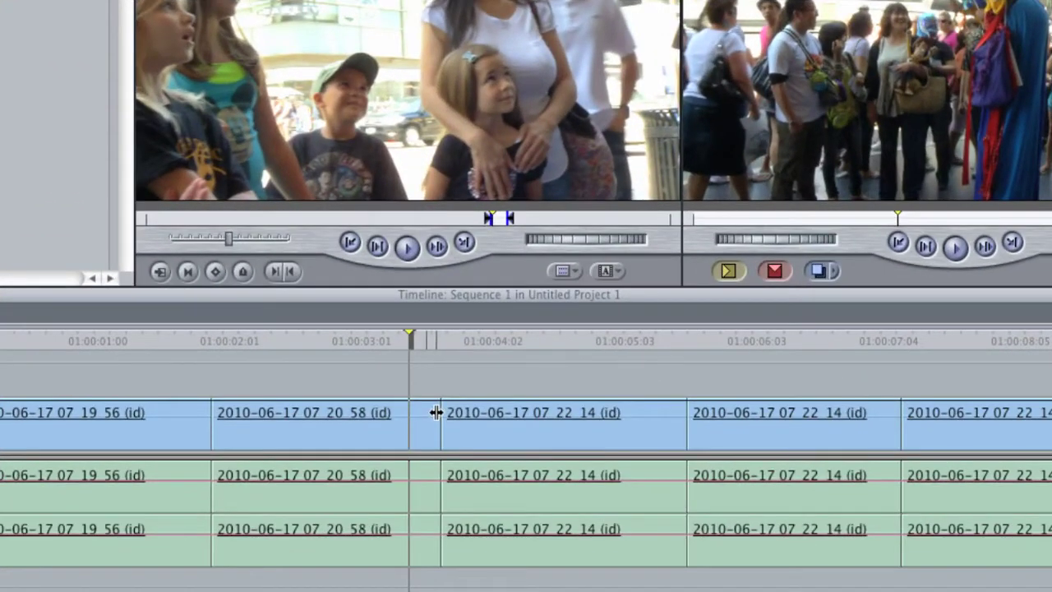
# Step: In Final Cut Pro 7, shorten the 07 20 58 clip's end by 4 frames and close the resulting gap
pyautogui.moveTo(435, 417); pyautogui.dragTo(394, 423)
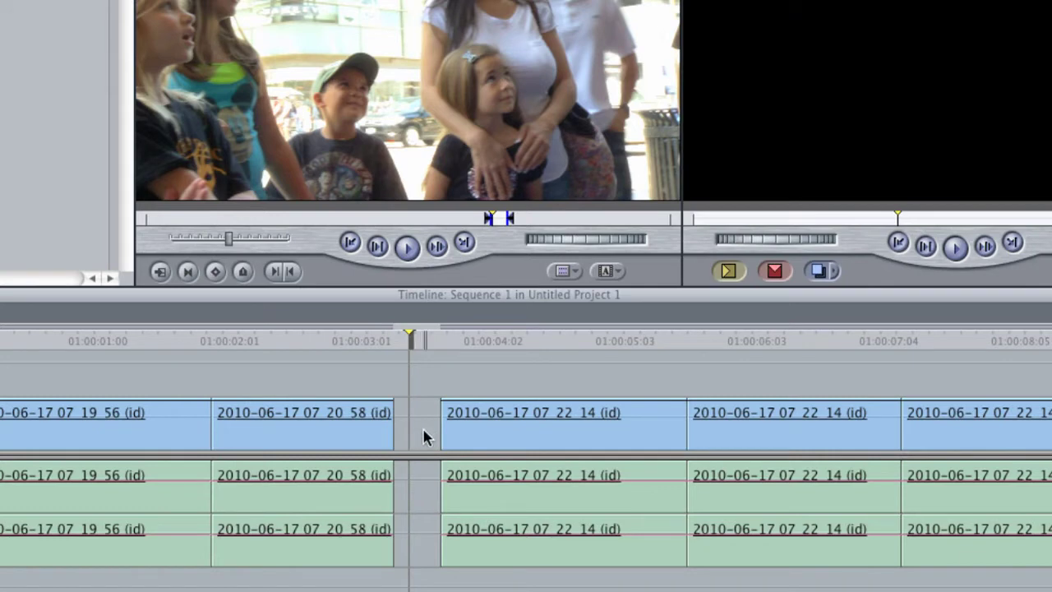
pyautogui.press('e')
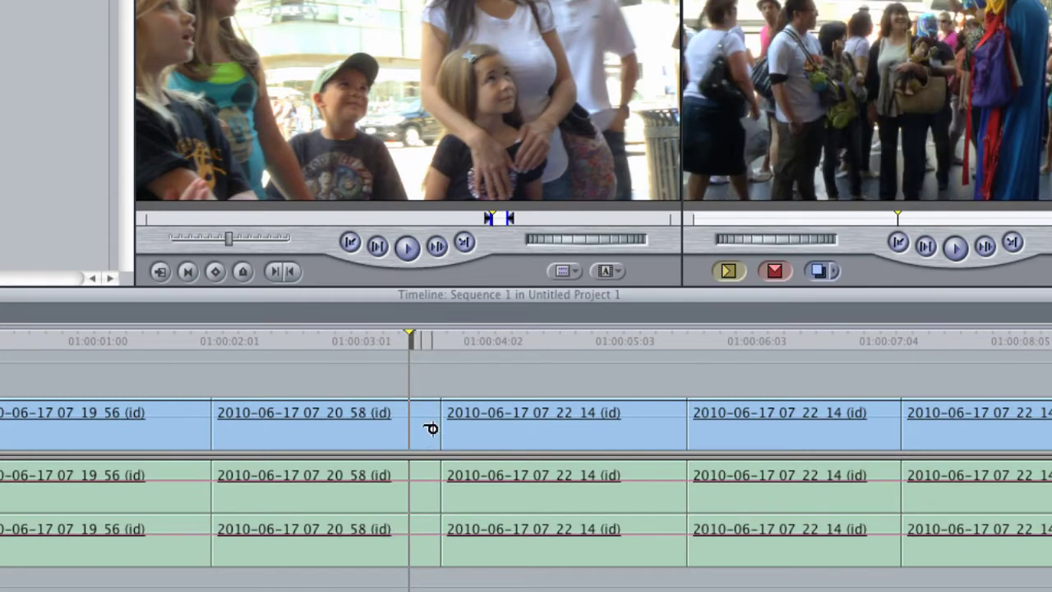
pyautogui.moveTo(433, 425); pyautogui.dragTo(399, 424)
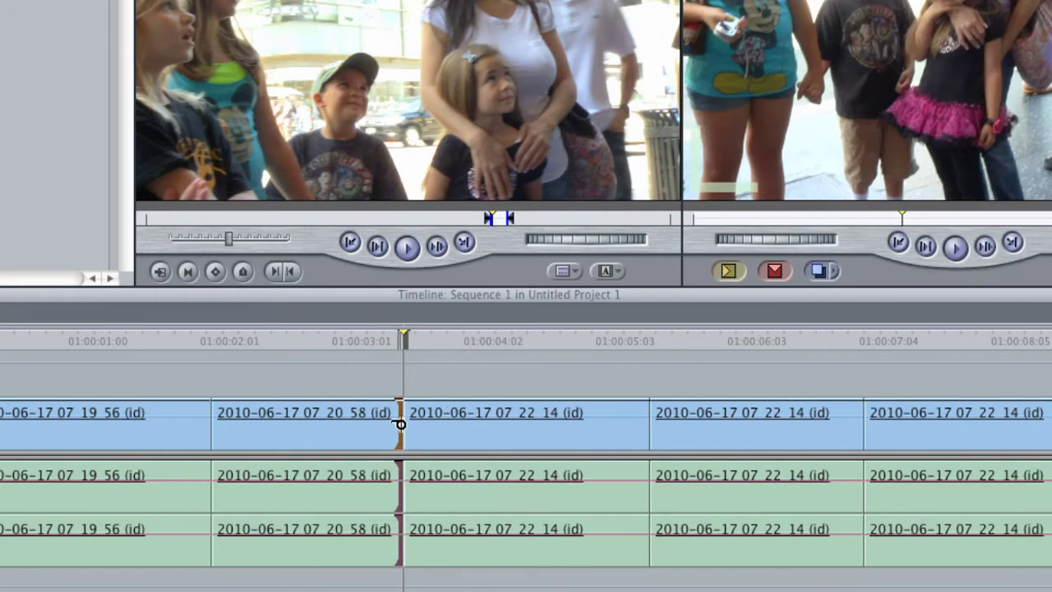
pyautogui.press('super+z')
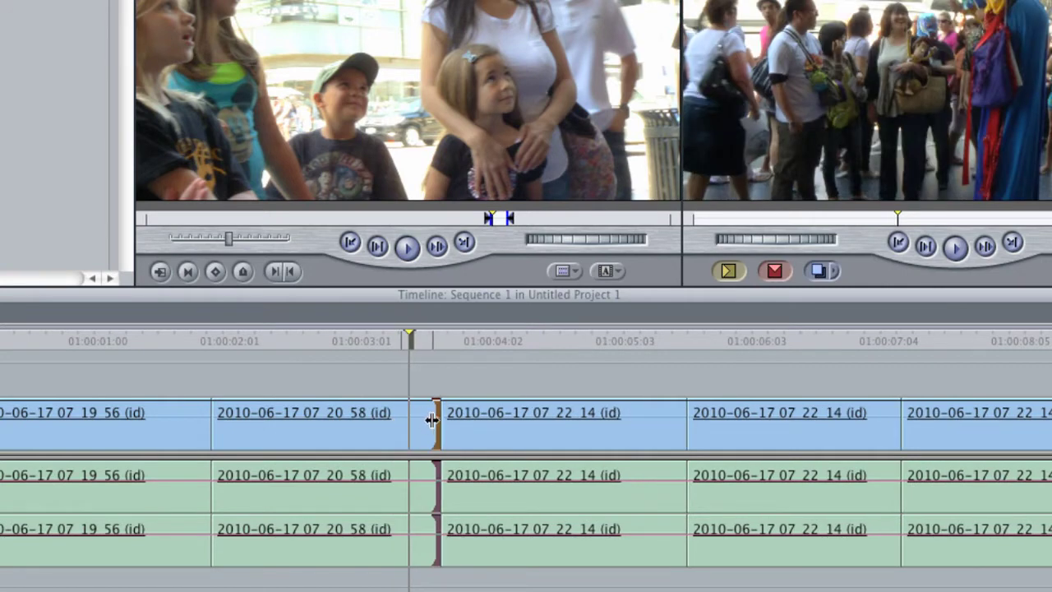
pyautogui.moveTo(431, 420); pyautogui.dragTo(393, 422)
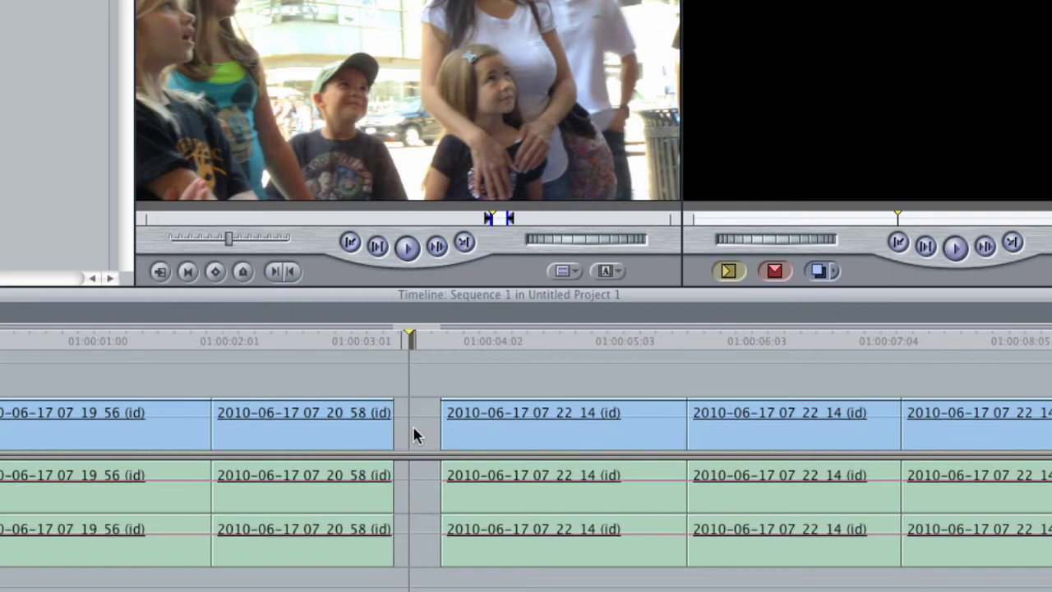
pyautogui.rightClick(416, 426)
pyautogui.click(449, 428)
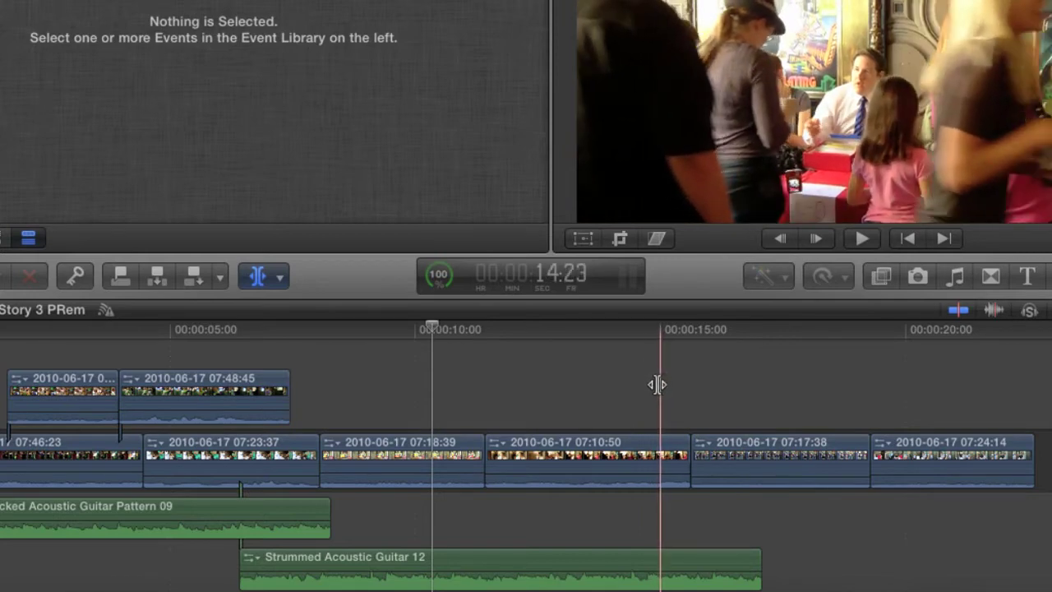
# Step: With the Select tool, lengthen 07:17:38 by about a second and 07:23:37 by 18 frames
pyautogui.press('a')
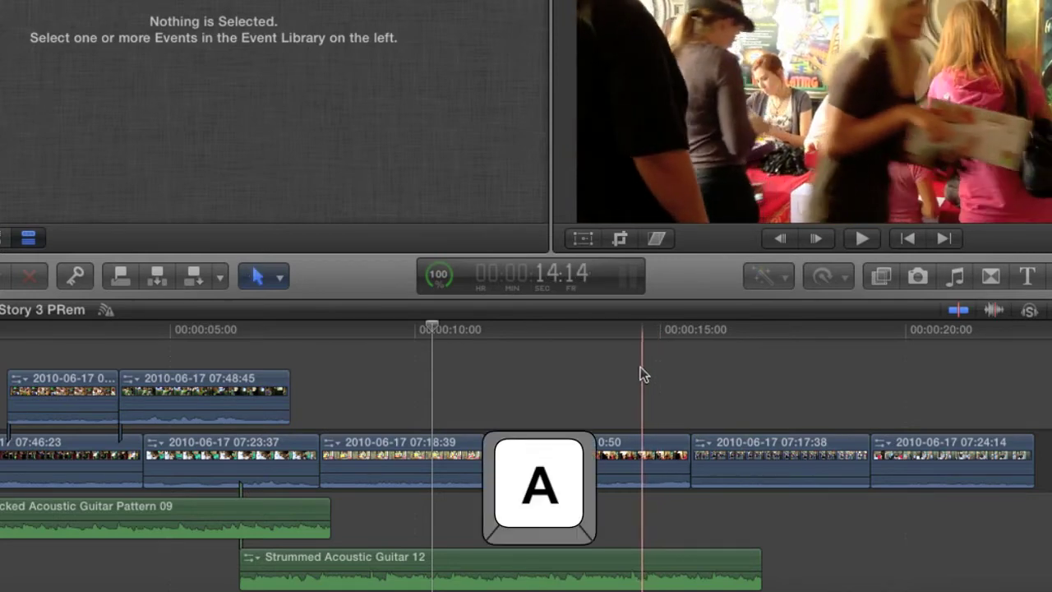
pyautogui.click(863, 459)
pyautogui.moveTo(861, 457); pyautogui.dragTo(897, 460)
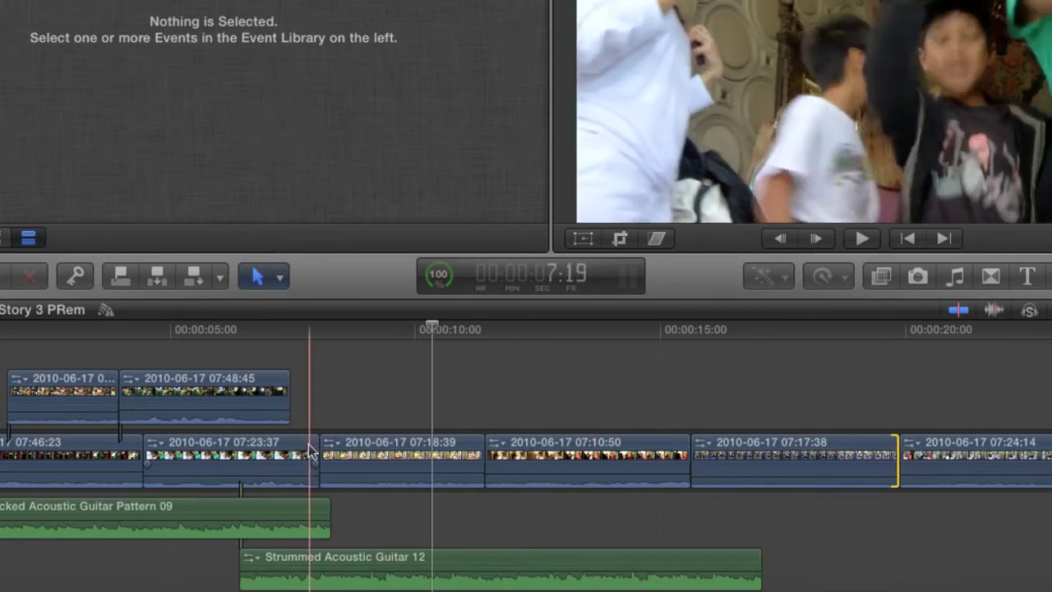
pyautogui.moveTo(319, 456)
pyautogui.mouseDown()
pyautogui.moveTo(402, 448)
pyautogui.moveTo(298, 448)
pyautogui.moveTo(336, 448)
pyautogui.moveTo(328, 448)
pyautogui.mouseUp()
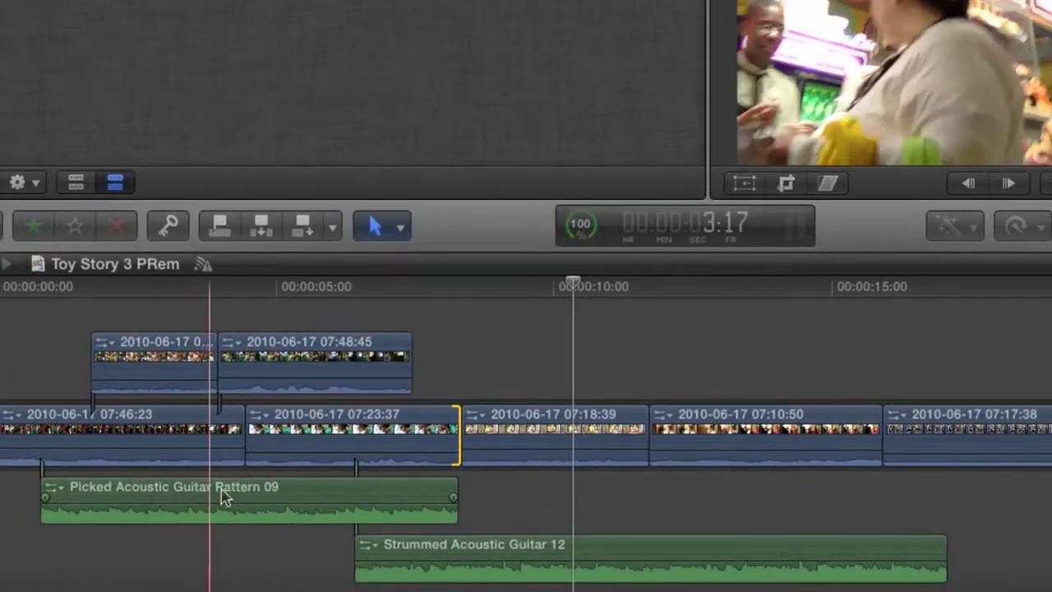
# Step: With the Trim tool, slip the Picked Acoustic Guitar Pattern 09 clip's content by +01:10.59
pyautogui.click(293, 496)
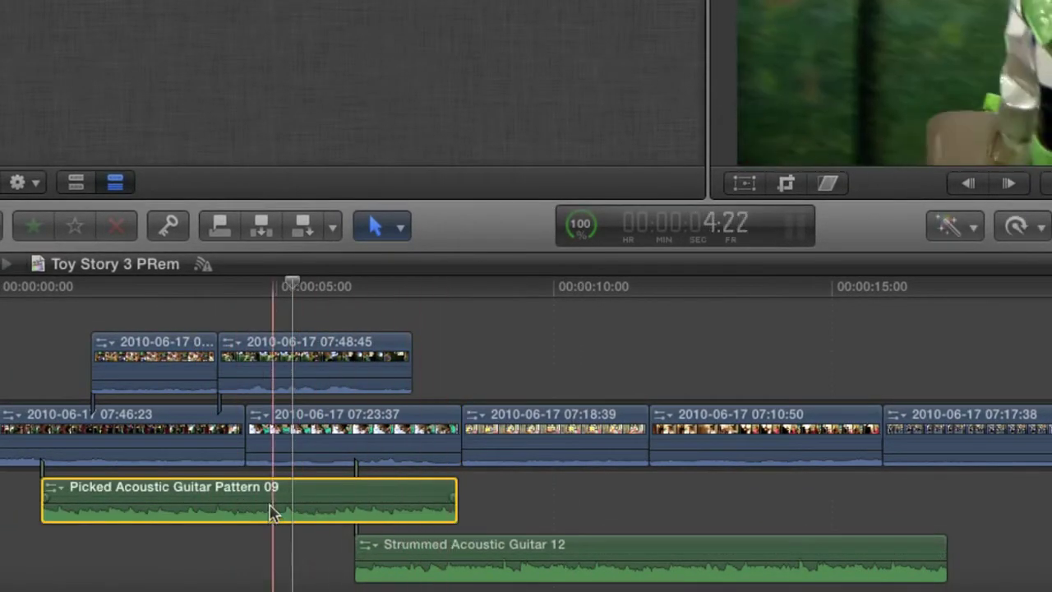
pyautogui.press('t')
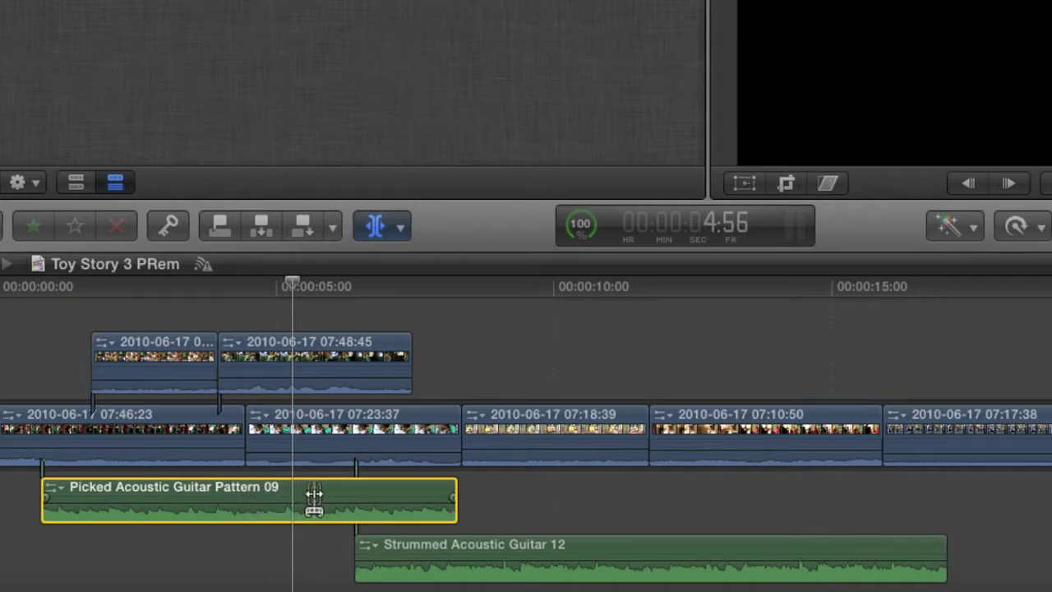
pyautogui.moveTo(313, 495); pyautogui.dragTo(237, 497)
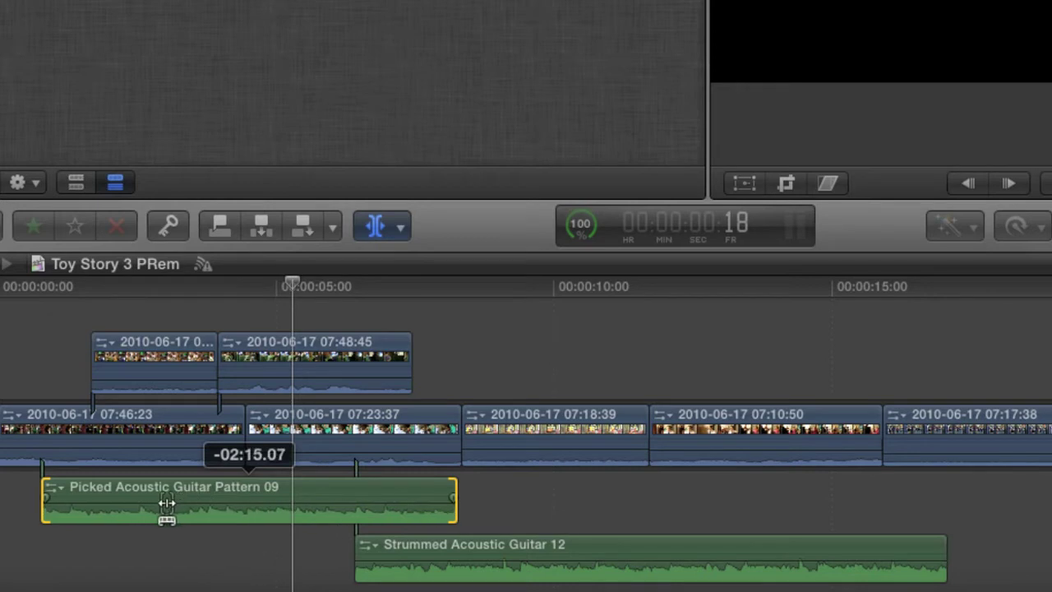
pyautogui.moveTo(167, 503); pyautogui.dragTo(285, 496)
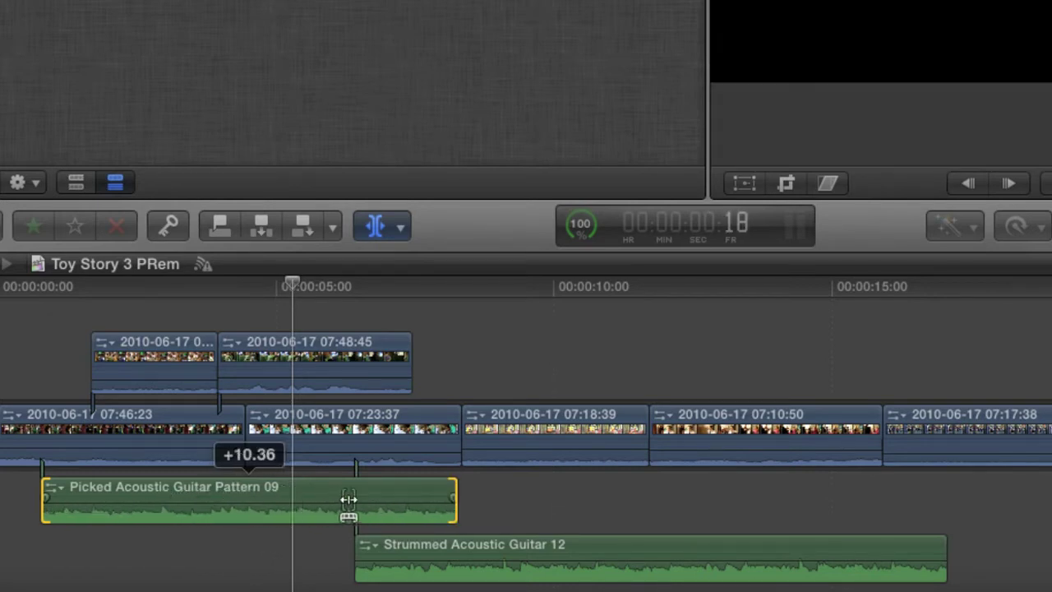
pyautogui.moveTo(373, 499); pyautogui.dragTo(323, 498)
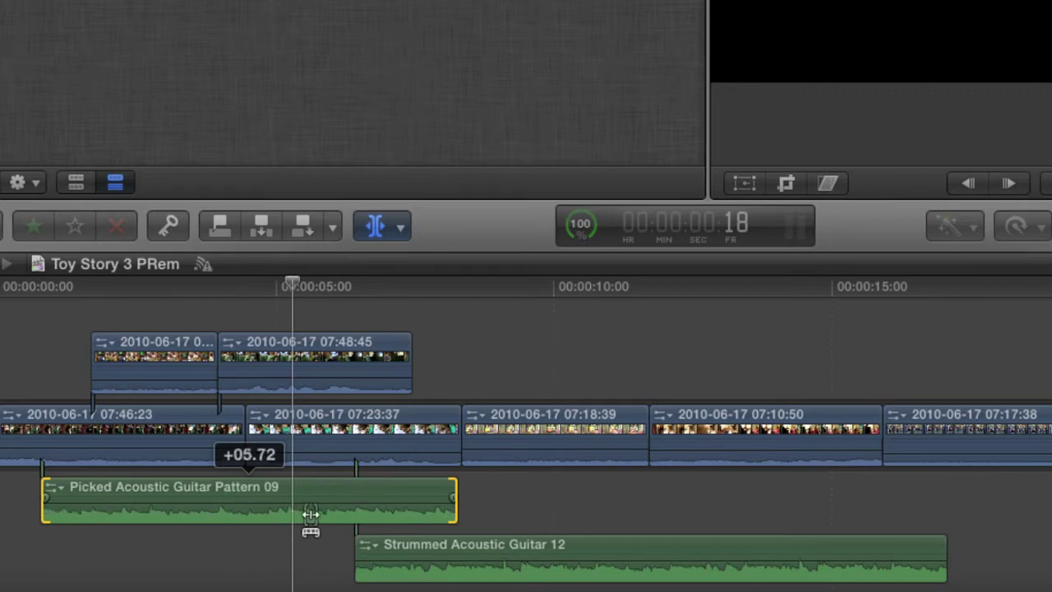
pyautogui.moveTo(352, 511); pyautogui.dragTo(393, 509)
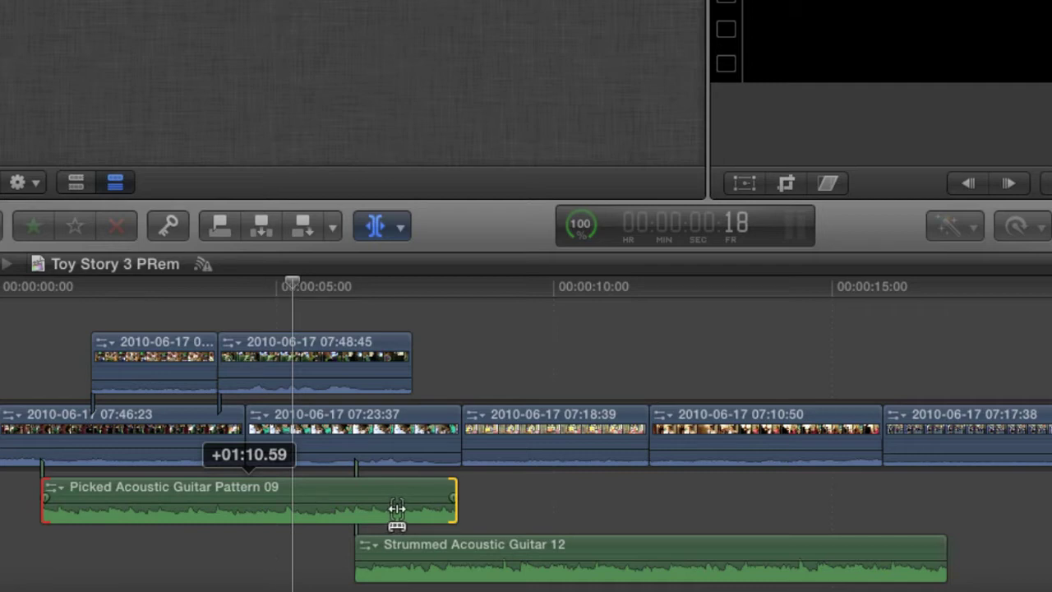
pyautogui.moveTo(396, 509); pyautogui.dragTo(395, 503)
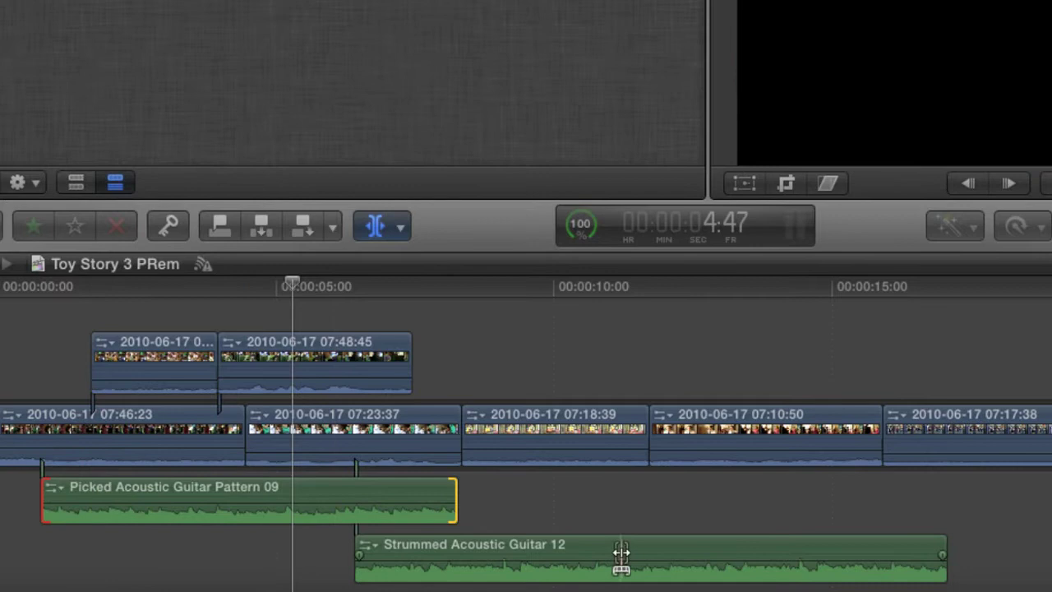
# Step: Leave Strummed Acoustic Guitar 12 in place and pick clip 07:10:50 for a slide edit
pyautogui.moveTo(620, 552); pyautogui.dragTo(619, 556)
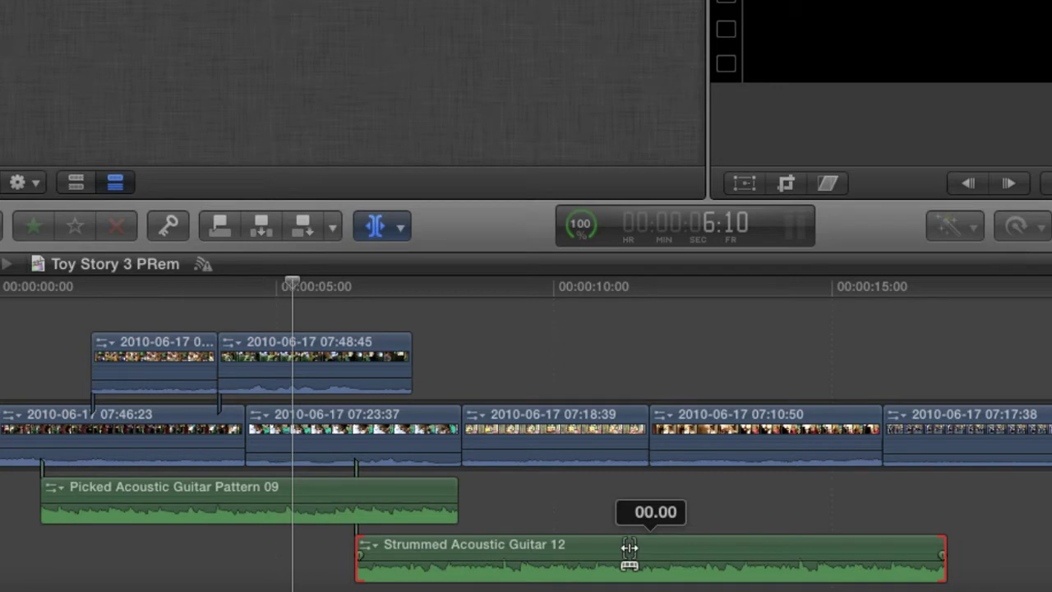
pyautogui.moveTo(628, 548); pyautogui.dragTo(627, 556)
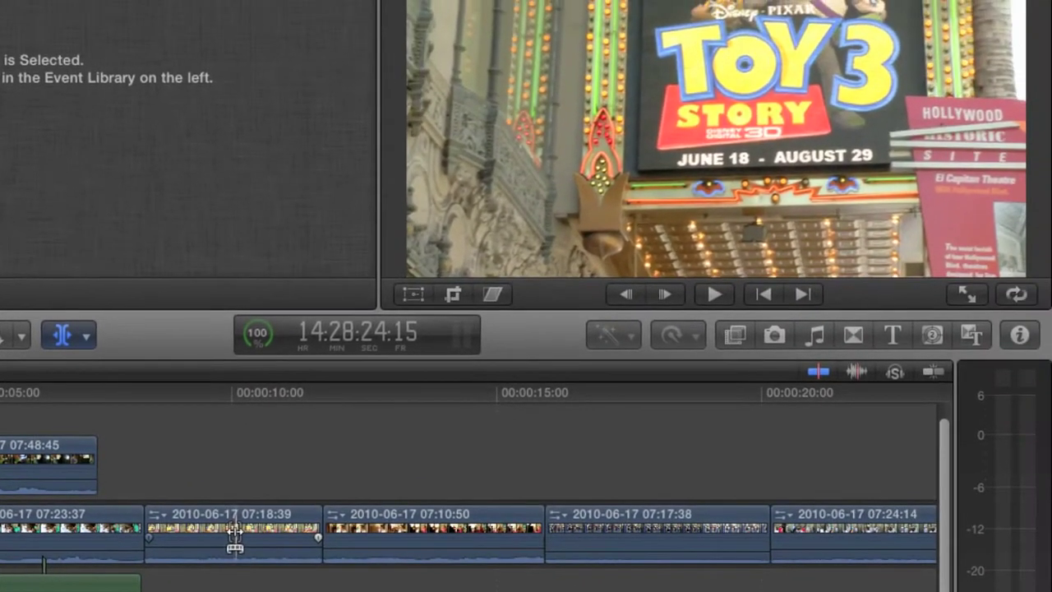
pyautogui.click(235, 532)
pyautogui.moveTo(402, 530)
pyautogui.mouseDown()
pyautogui.moveTo(389, 526)
pyautogui.moveTo(467, 530)
pyautogui.moveTo(409, 530)
pyautogui.moveTo(411, 543)
pyautogui.mouseUp()
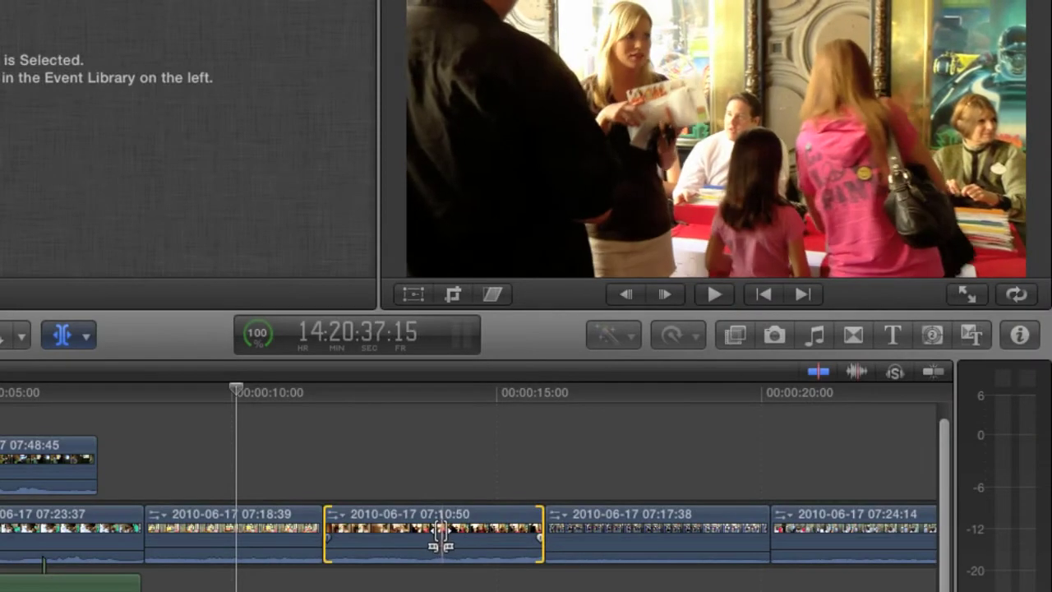
# Step: Slide 07:10:50 a few frames later, lengthening 07:18:39 and shortening 07:17:38
pyautogui.moveTo(440, 538); pyautogui.dragTo(390, 538)
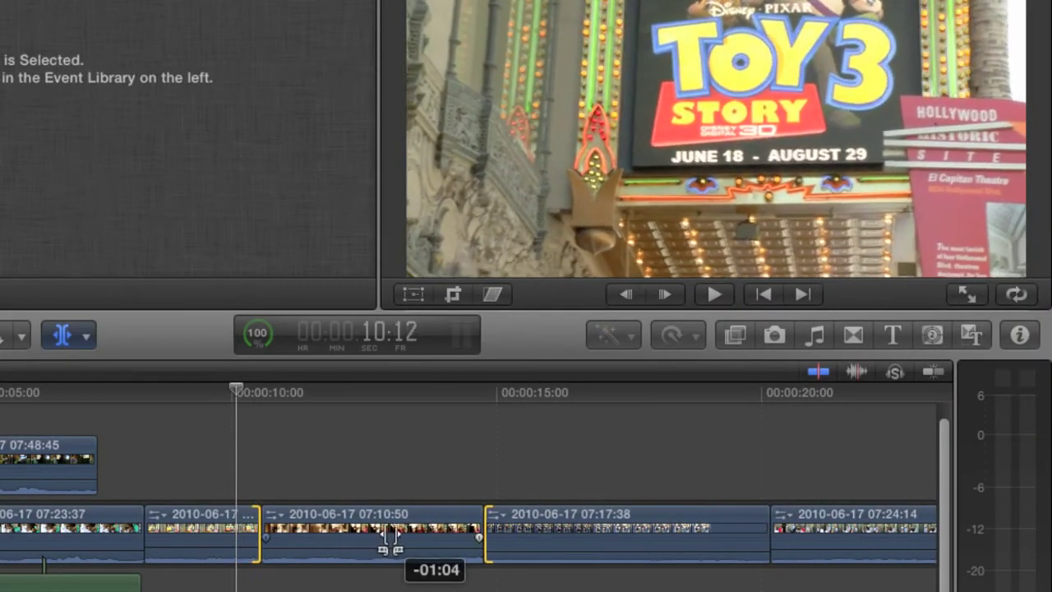
pyautogui.moveTo(470, 540)
pyautogui.mouseDown()
pyautogui.moveTo(544, 542)
pyautogui.moveTo(486, 525)
pyautogui.mouseUp()
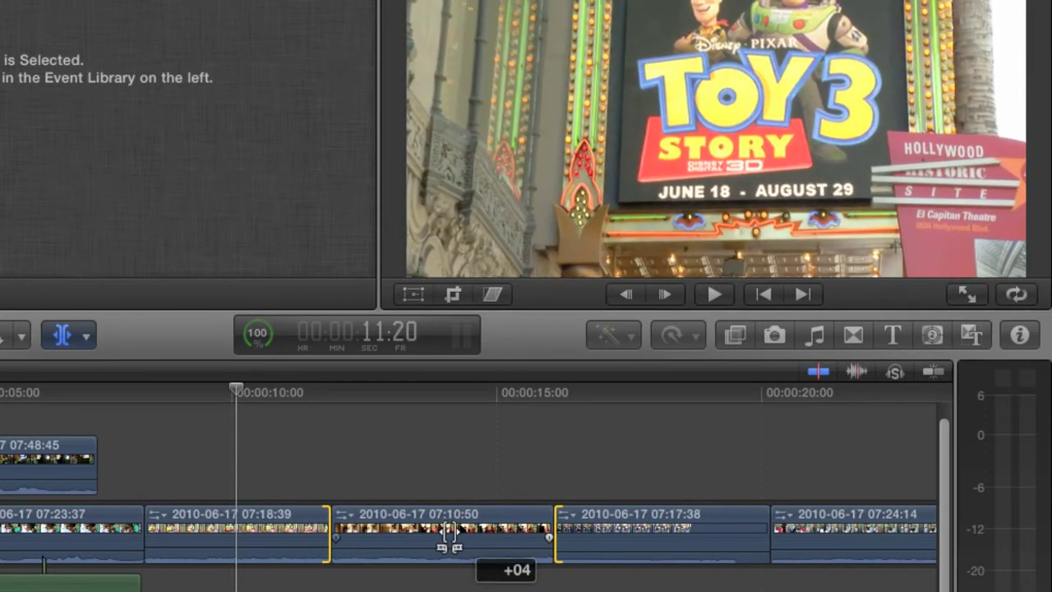
pyautogui.moveTo(449, 534); pyautogui.dragTo(454, 539)
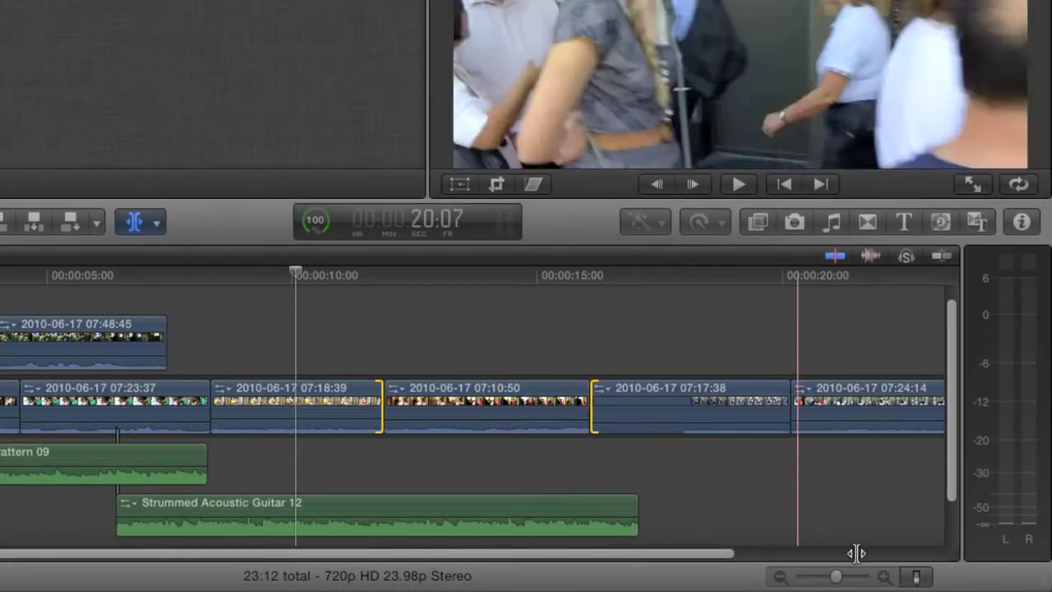
# Step: Set clip appearance to large waveforms without filmstrips
pyautogui.click(916, 576)
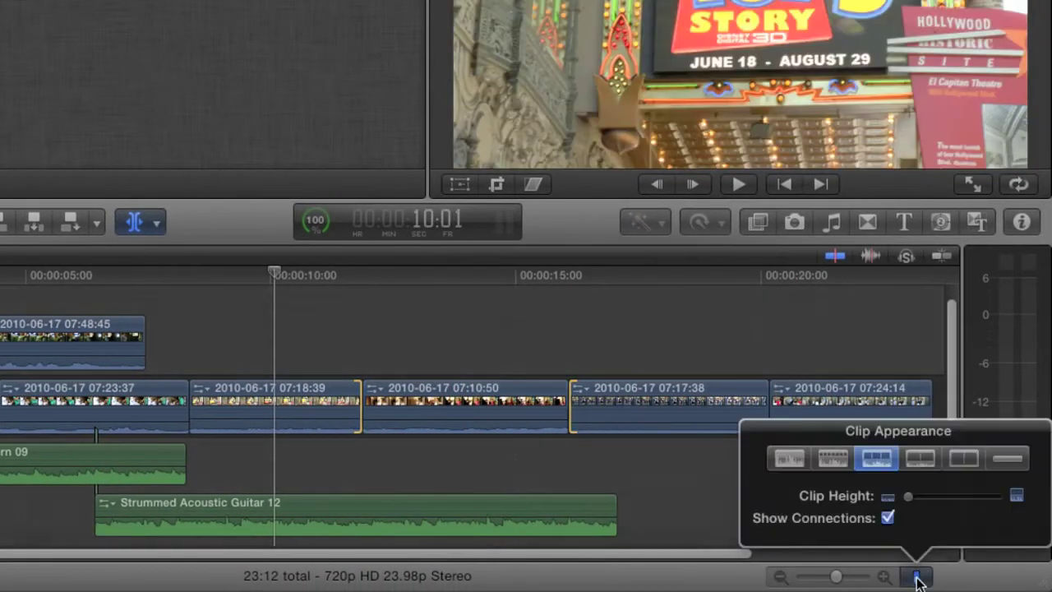
pyautogui.click(833, 460)
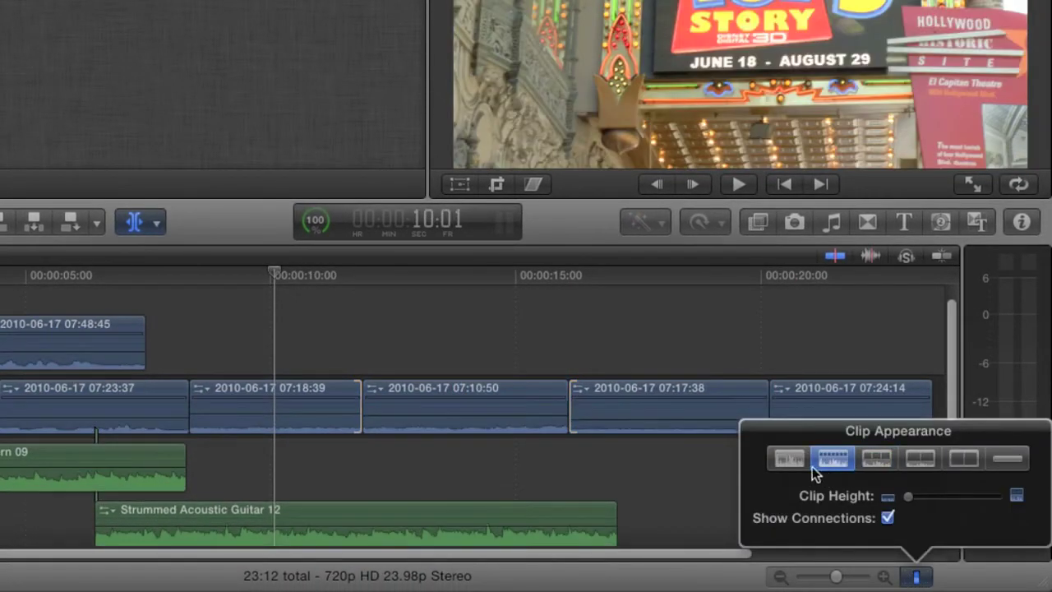
pyautogui.click(916, 578)
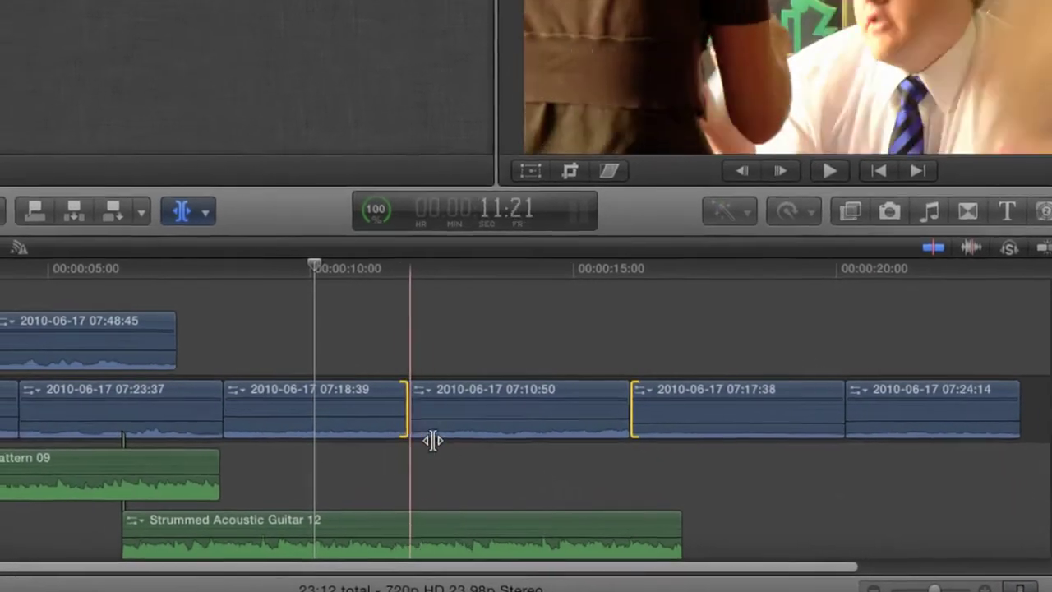
# Step: With the Select tool, expand the audio of clips 07:10:50 and 07:18:39
pyautogui.press('a')
pyautogui.doubleClick(467, 437)
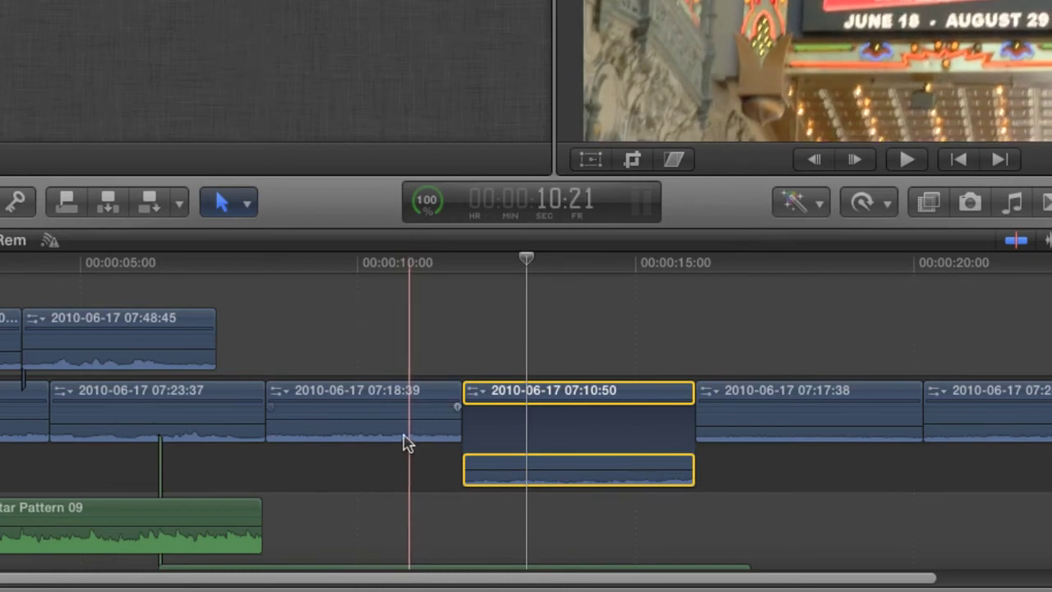
pyautogui.doubleClick(388, 436)
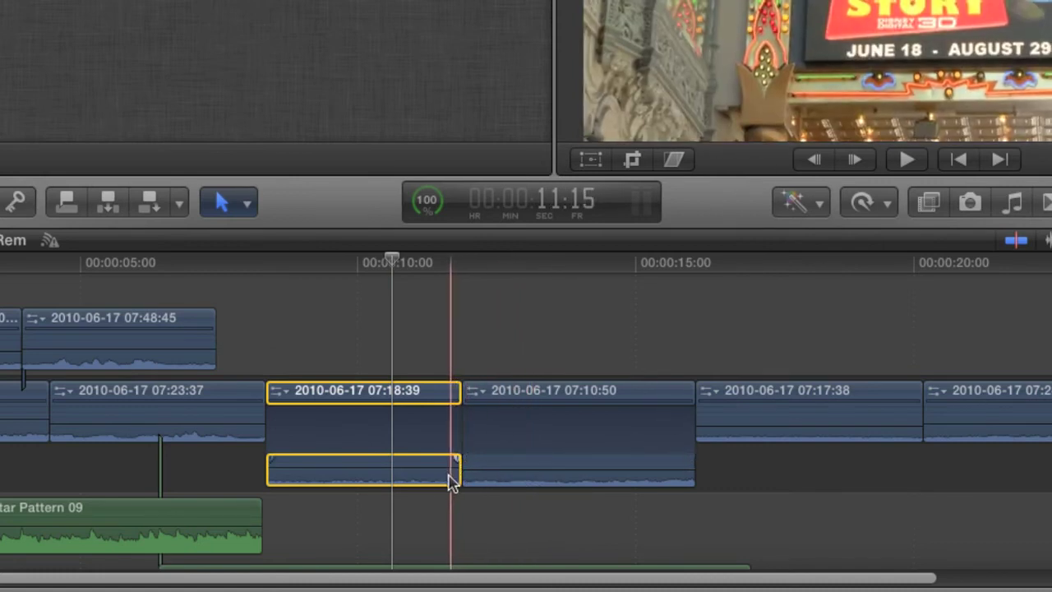
# Step: With the Trim tool, drag the 07:18:39/07:10:50 audio cut on its own, leaving the video cut in place
pyautogui.click(457, 475)
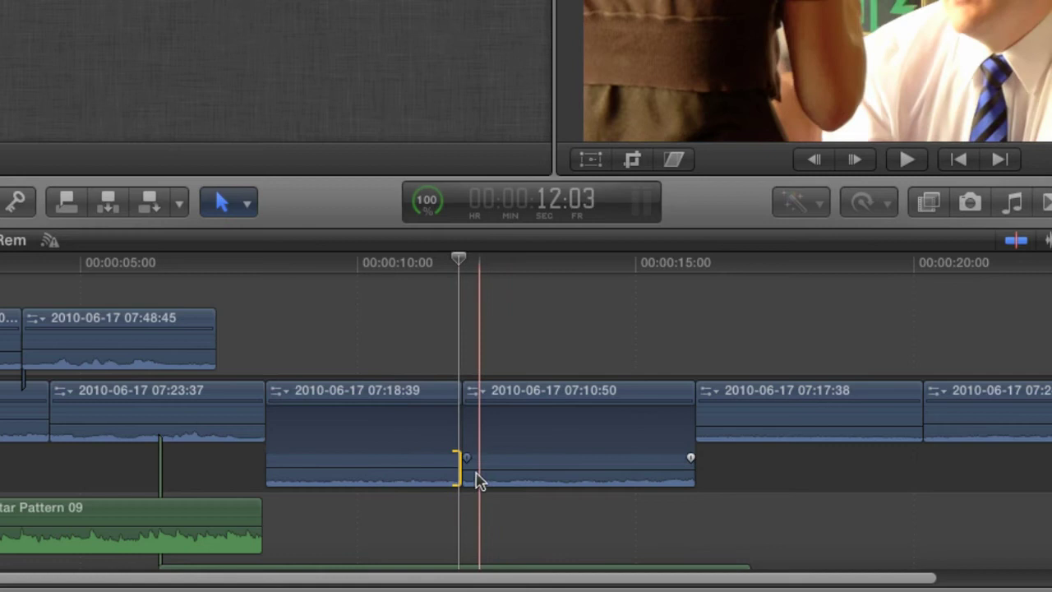
pyautogui.press('t')
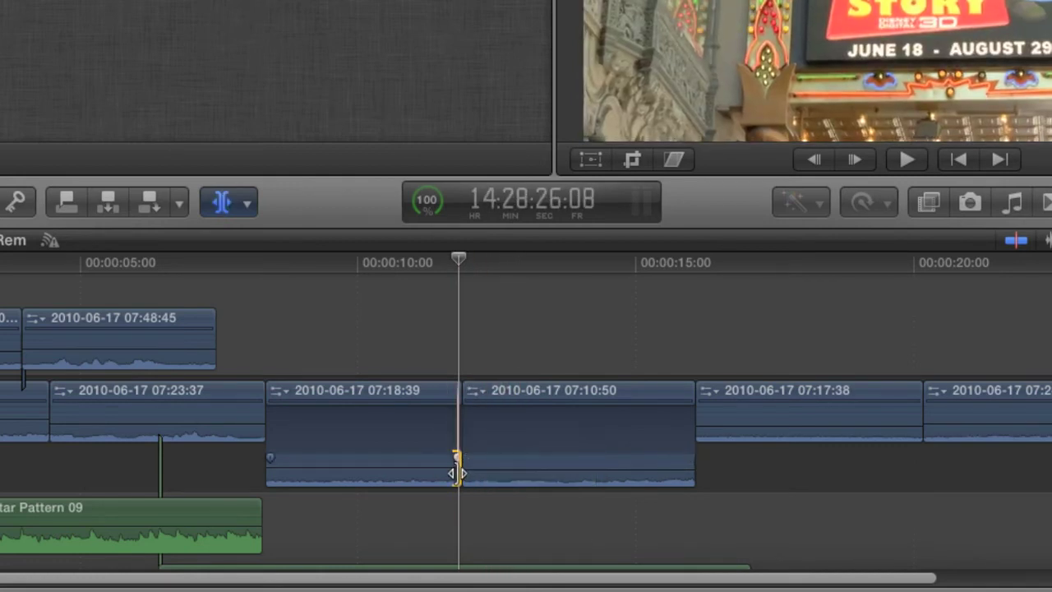
pyautogui.click(464, 473)
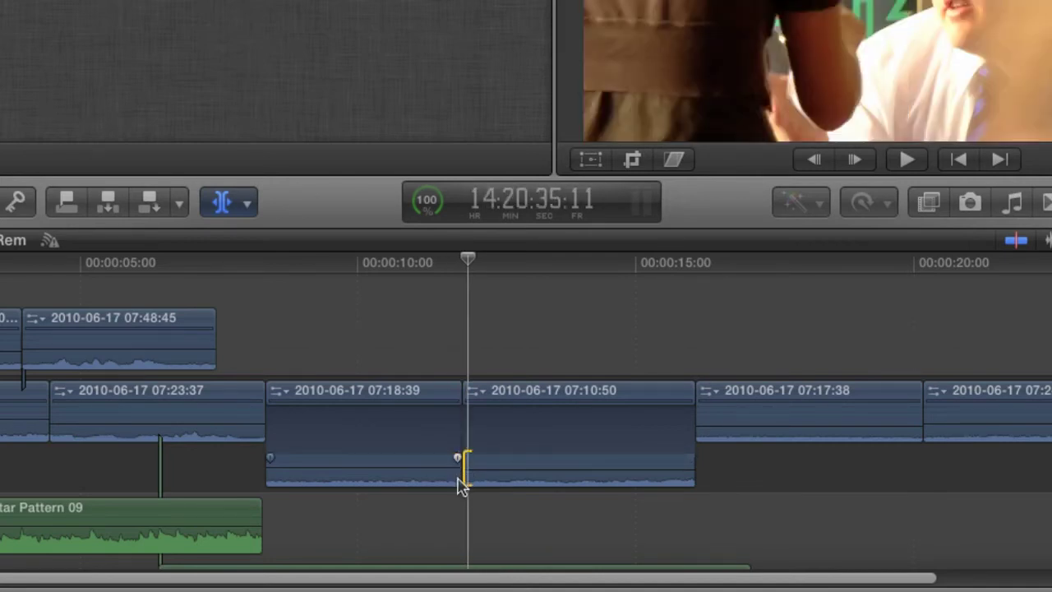
pyautogui.moveTo(461, 485); pyautogui.dragTo(493, 411)
pyautogui.click(465, 430)
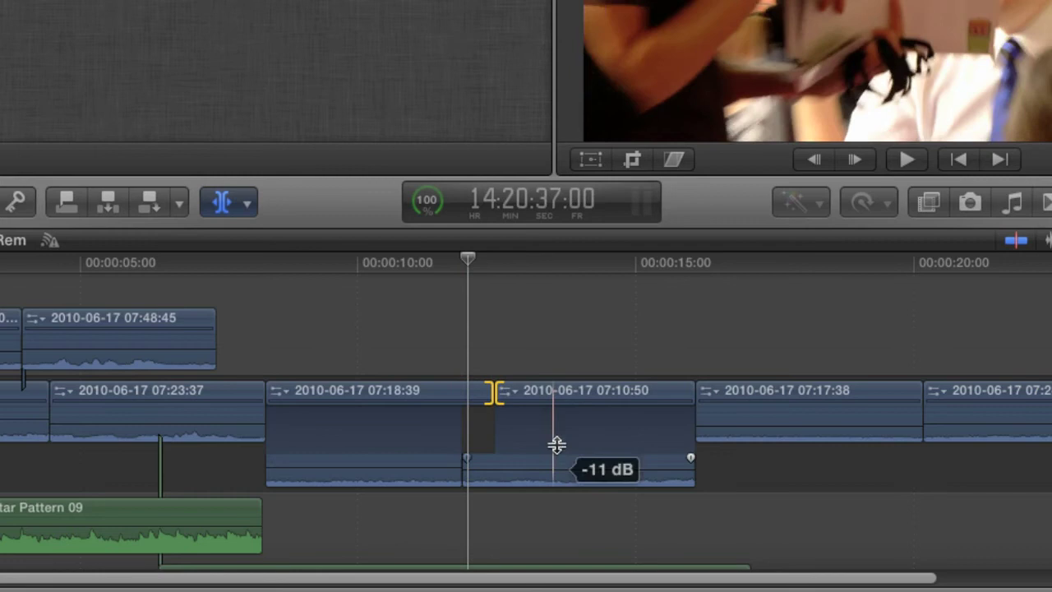
# Step: Shift the video cut 14 frames left, slip 07:10:50's audio, then collapse both clips' audio
pyautogui.moveTo(494, 393)
pyautogui.mouseDown()
pyautogui.moveTo(465, 395)
pyautogui.moveTo(486, 393)
pyautogui.mouseUp()
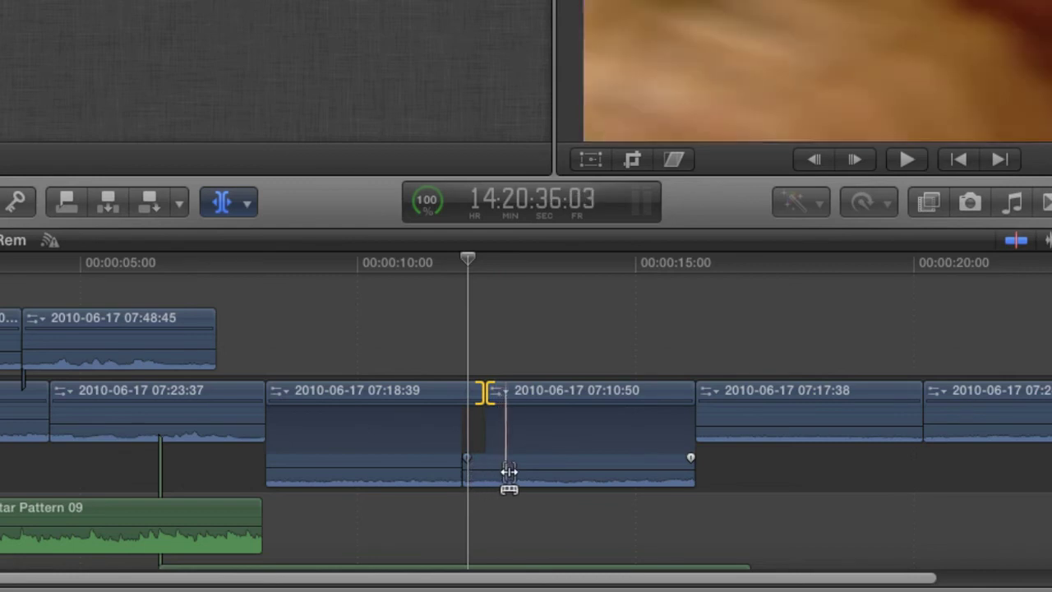
pyautogui.click(558, 475)
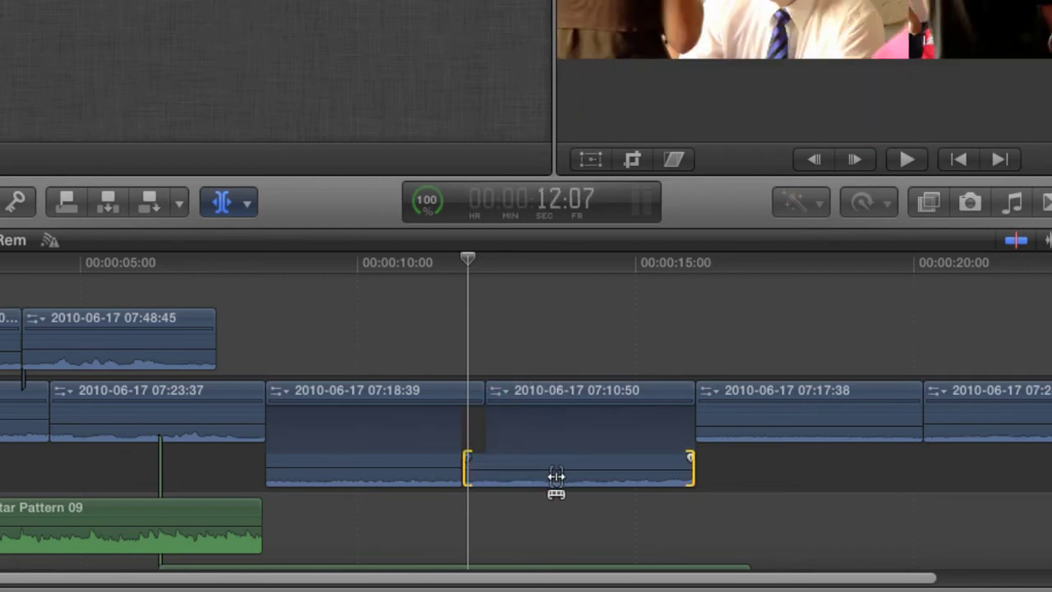
pyautogui.moveTo(556, 476); pyautogui.dragTo(563, 504)
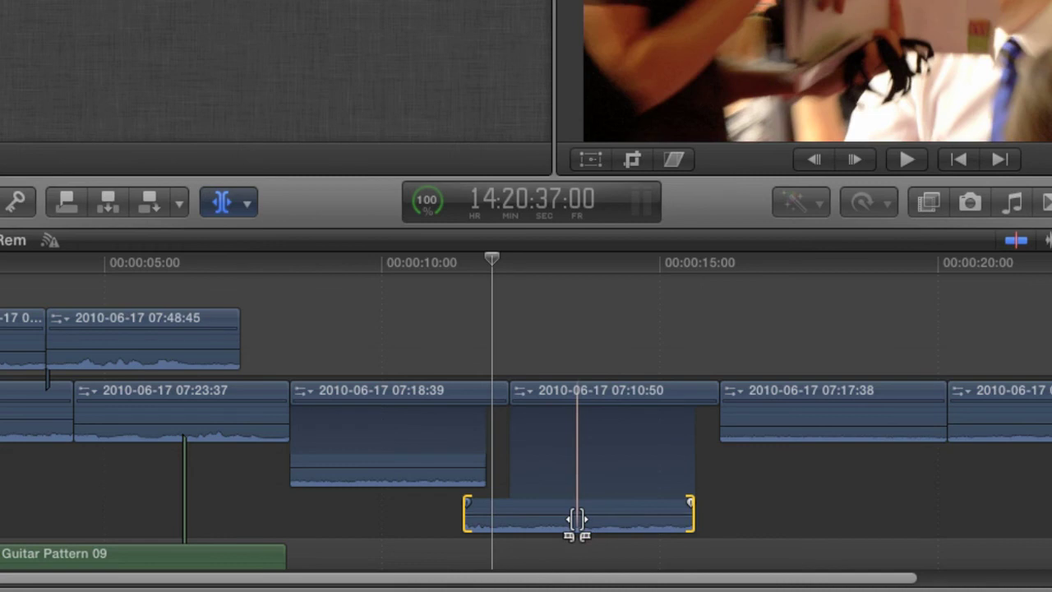
pyautogui.moveTo(576, 518); pyautogui.dragTo(588, 437)
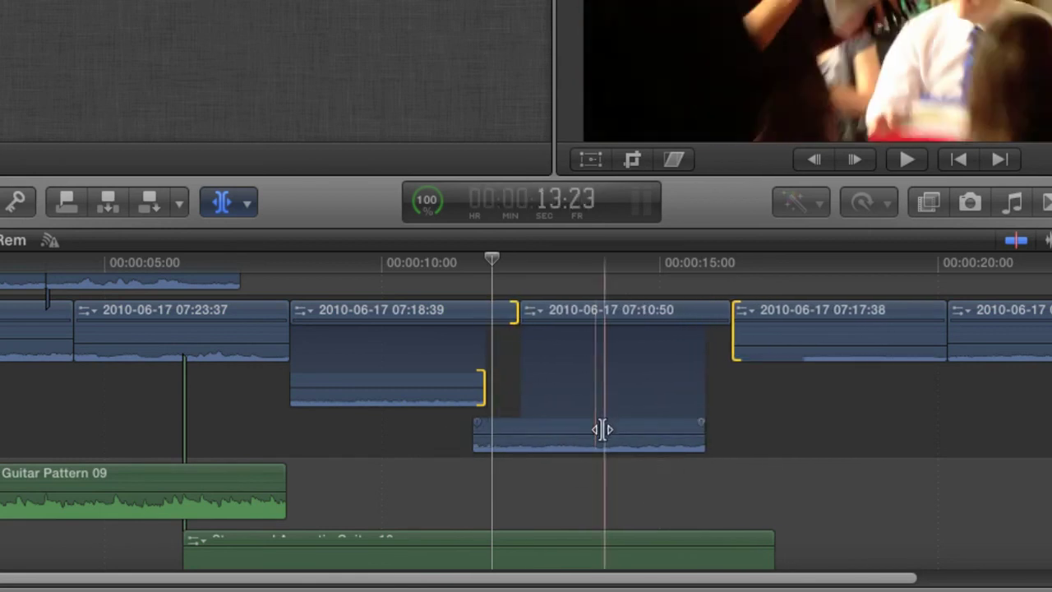
pyautogui.doubleClick(609, 443)
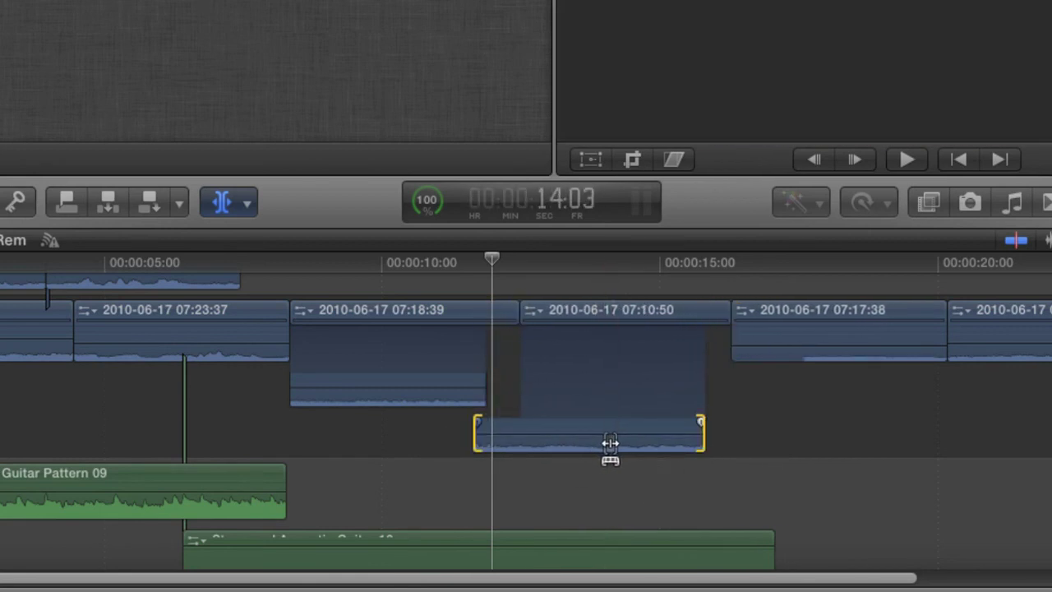
pyautogui.doubleClick(436, 397)
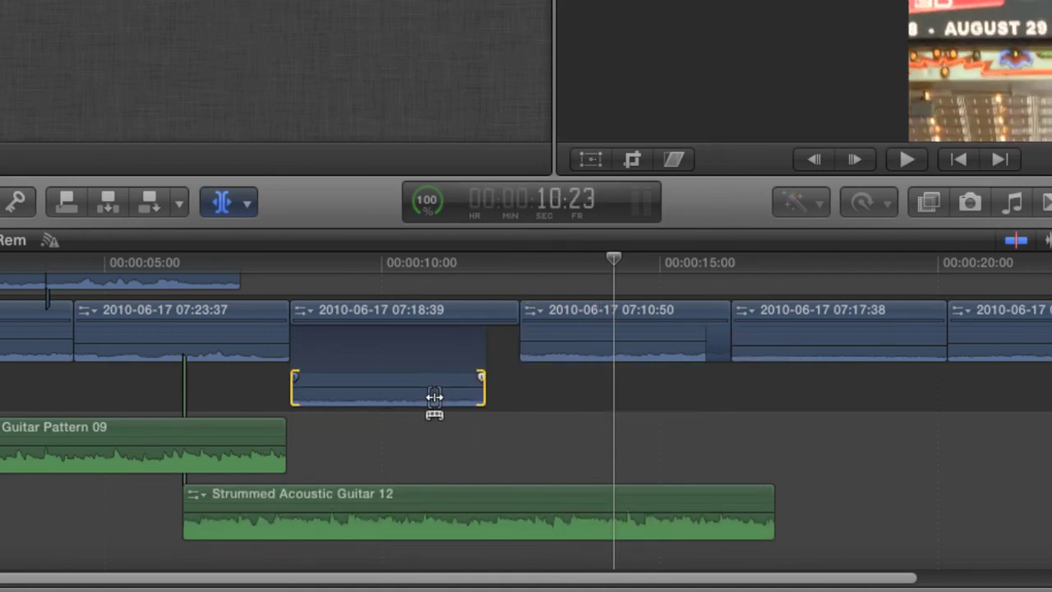